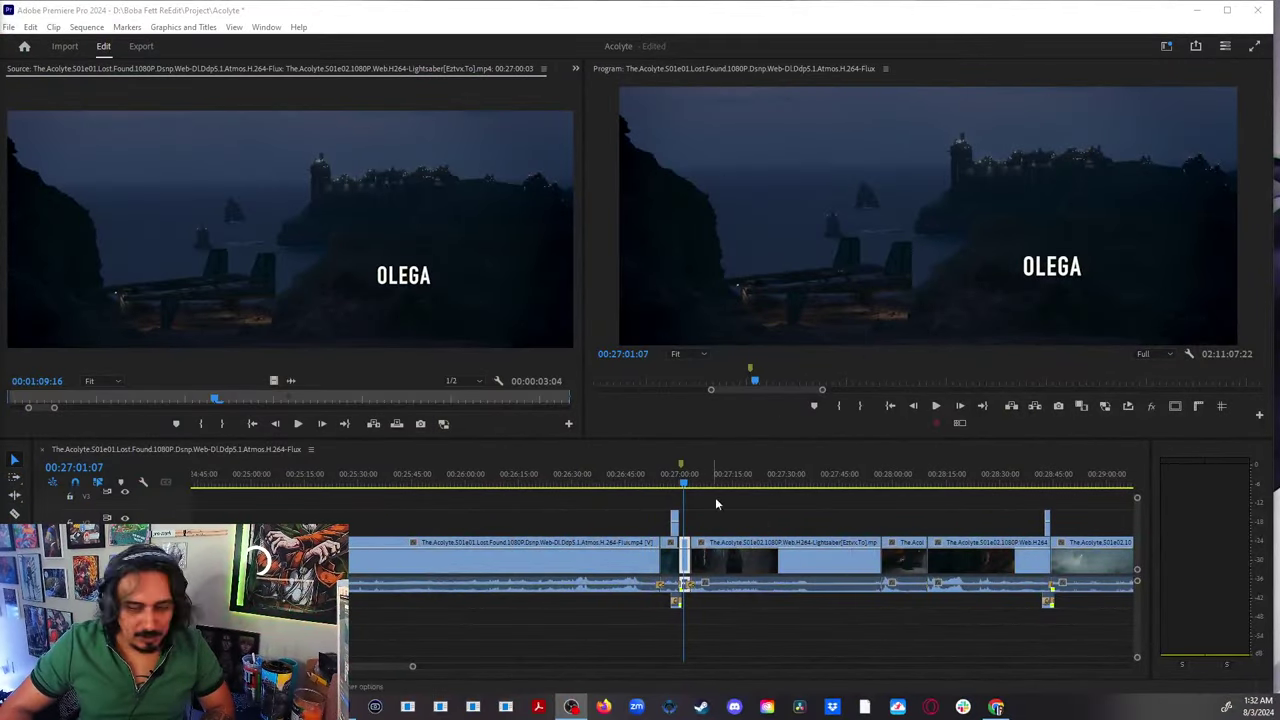
# Select the clips around the OLEGA shot and zoom the timeline, parking the playhead back on OLEGA
pyautogui.moveTo(1062, 497); pyautogui.dragTo(672, 626)
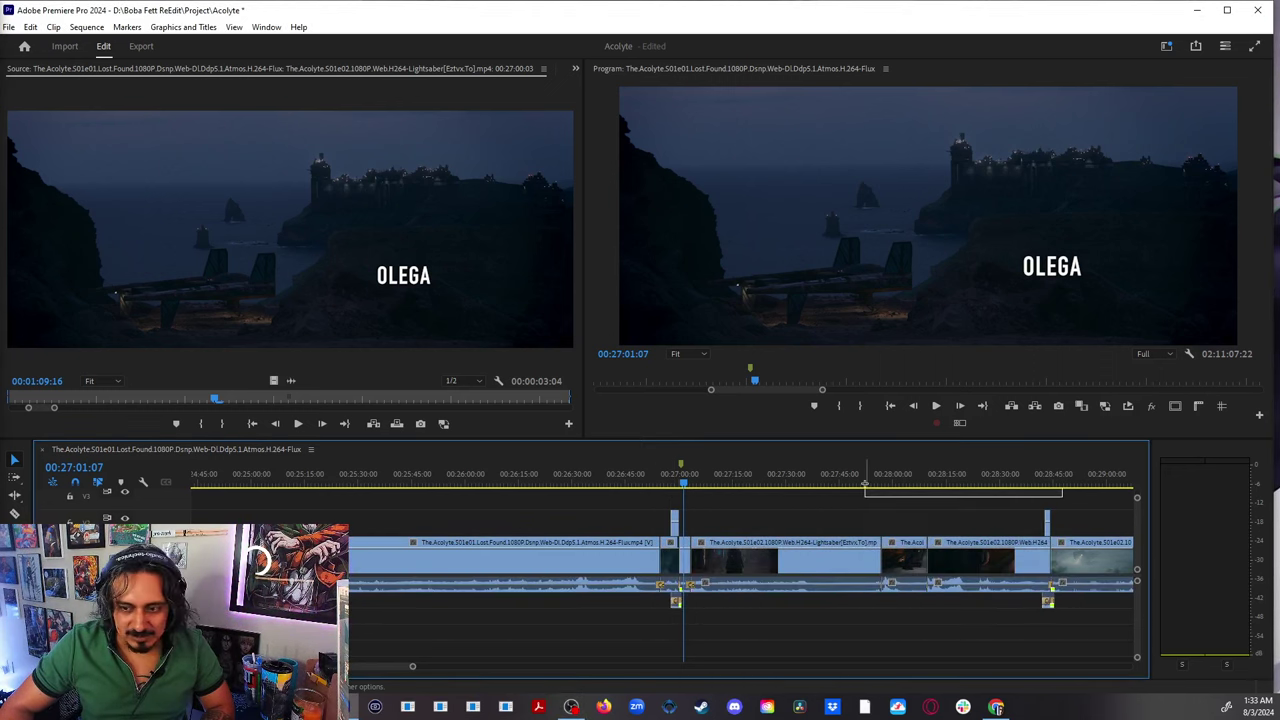
pyautogui.click(822, 518)
pyautogui.press('-')
pyautogui.press('-')
pyautogui.press('-')
pyautogui.press('-')
pyautogui.press('-')
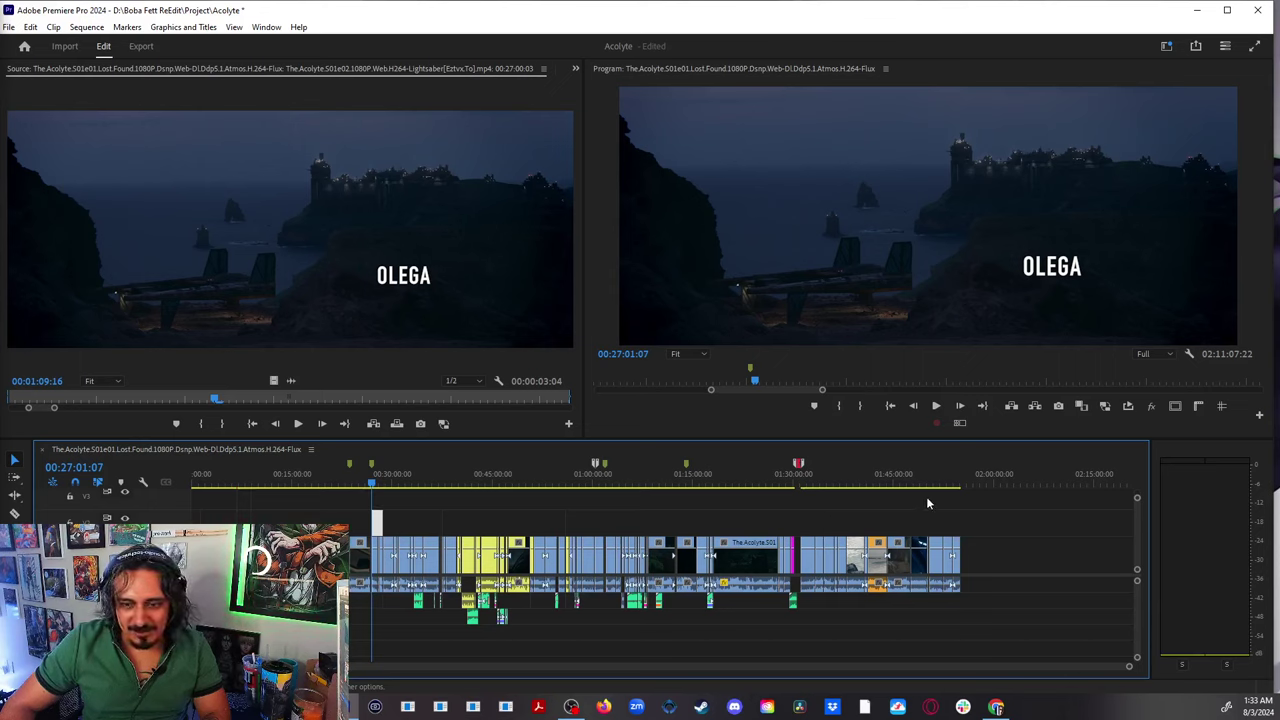
pyautogui.click(955, 486)
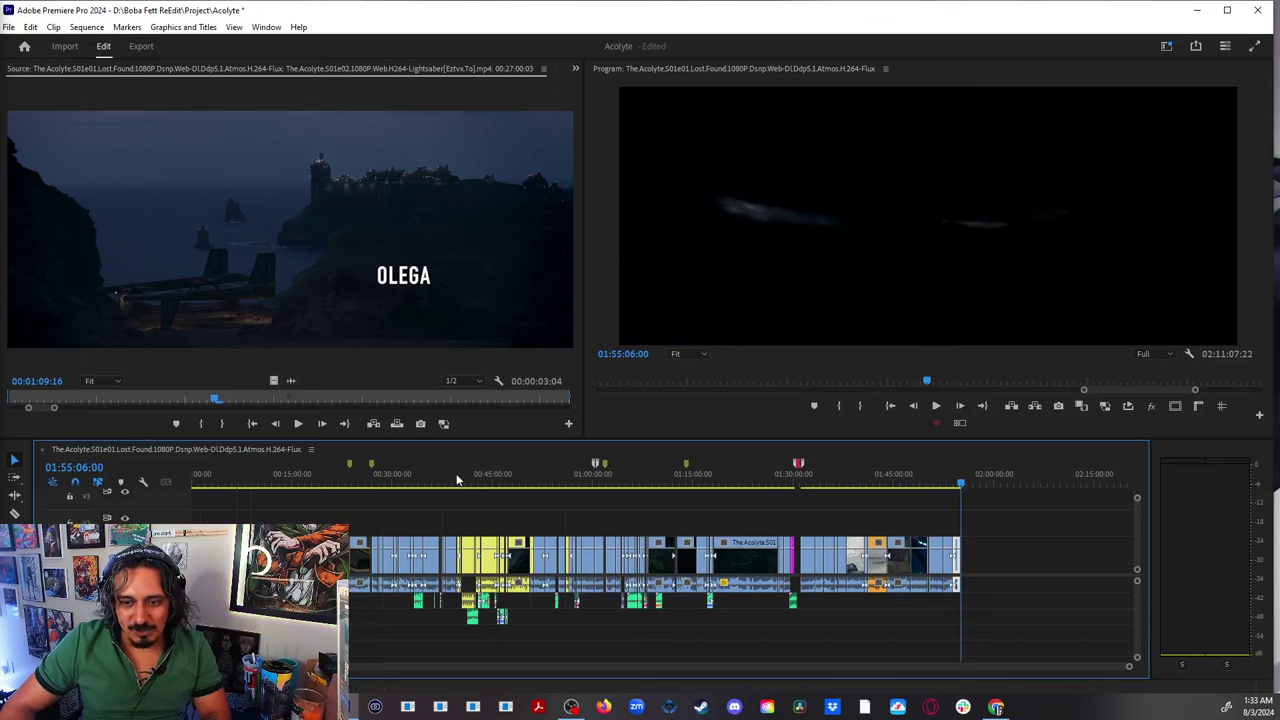
pyautogui.click(453, 480)
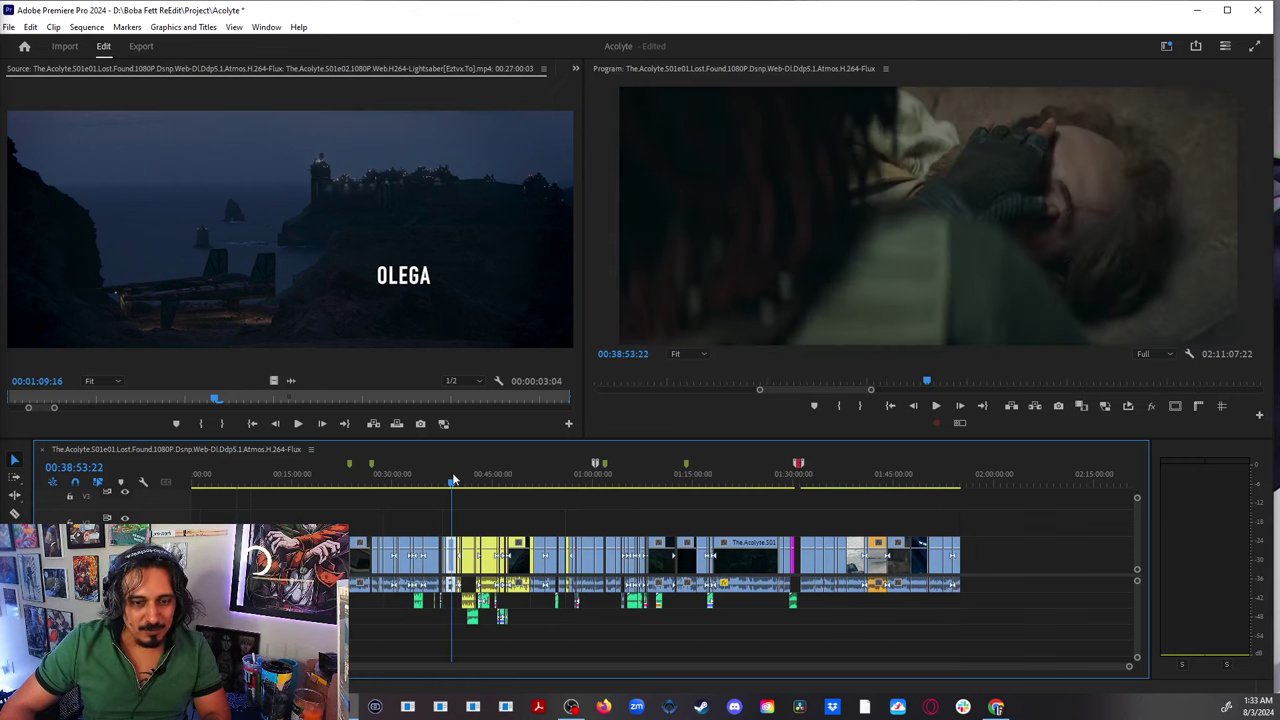
pyautogui.press('=')
pyautogui.click(588, 480)
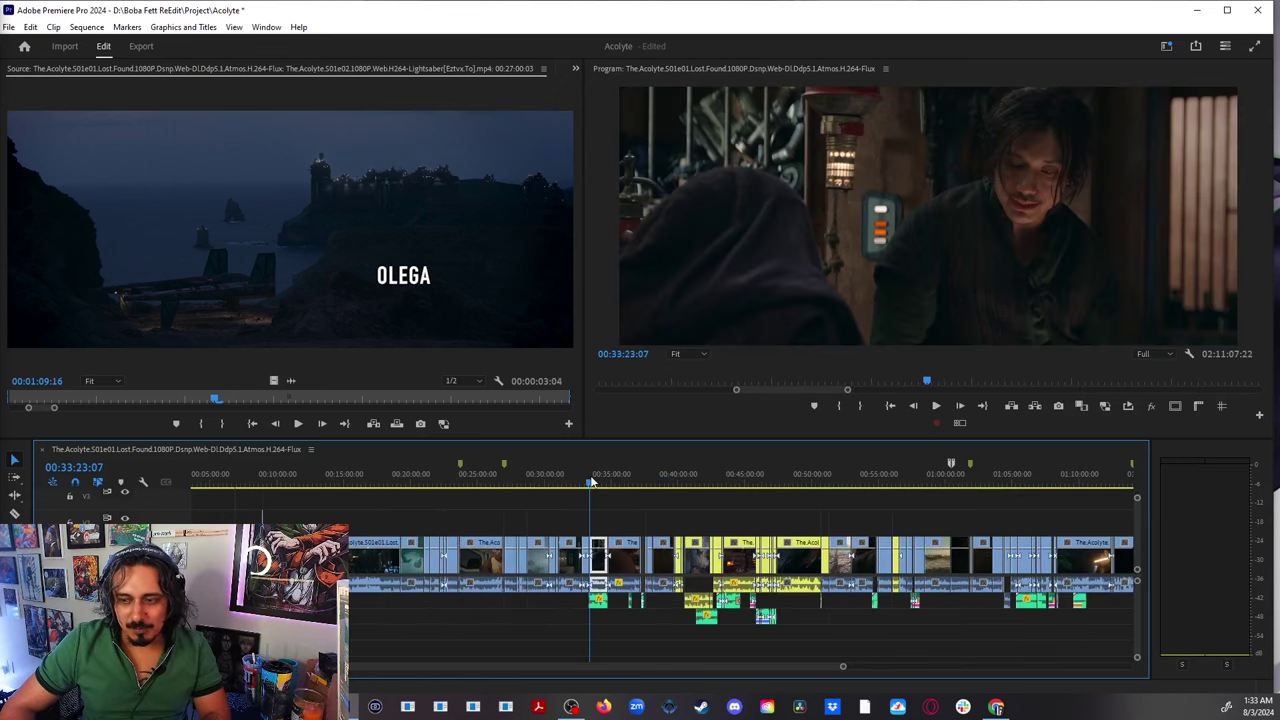
pyautogui.press('=')
pyautogui.press('=')
pyautogui.click(414, 478)
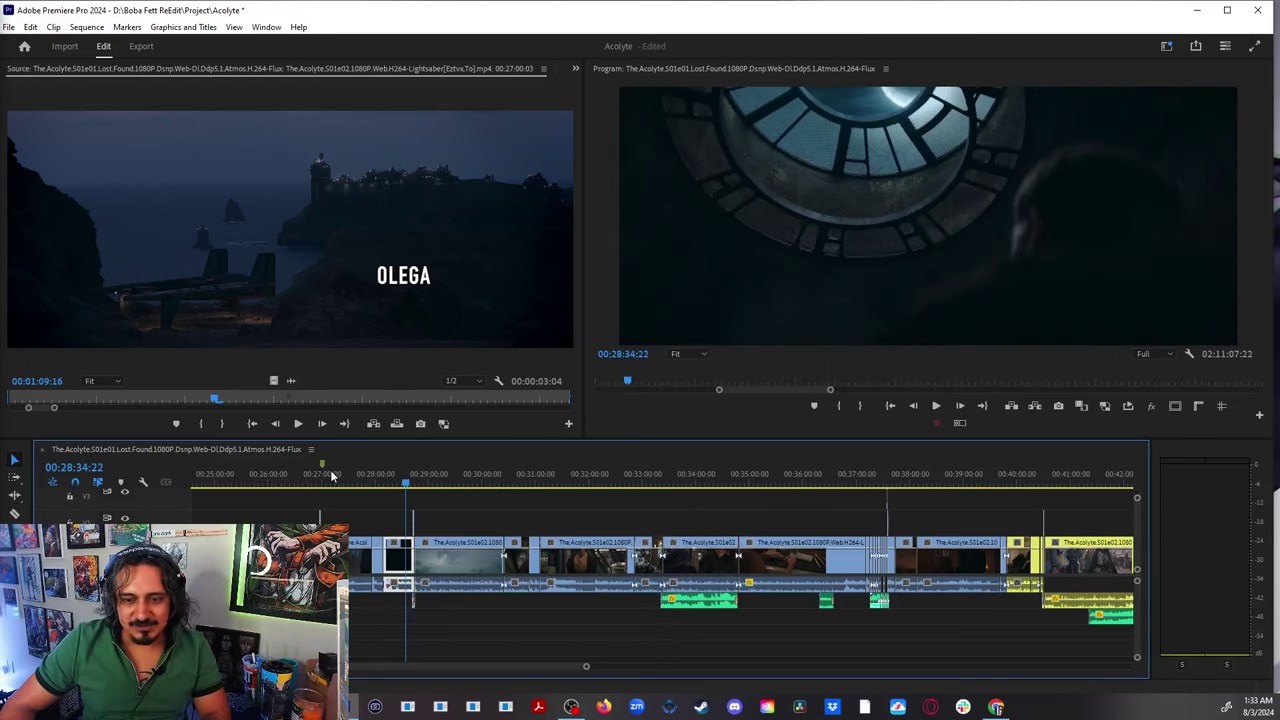
pyautogui.click(319, 478)
pyautogui.press('=')
pyautogui.press('=')
pyautogui.click(720, 481)
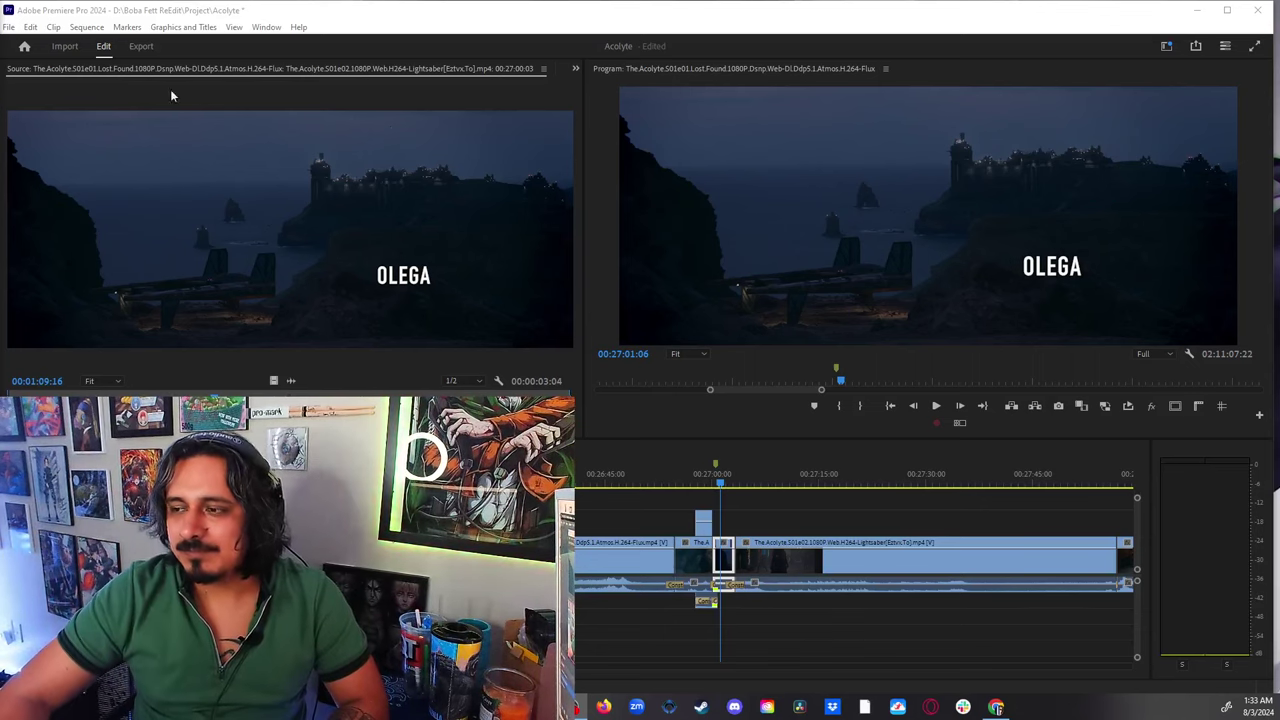
# Widen the Premiere window to the screen edge and load the V1 clip into the Source Monitor
pyautogui.moveTo(1272, 204); pyautogui.dragTo(1279, 204)
pyautogui.click(790, 508)
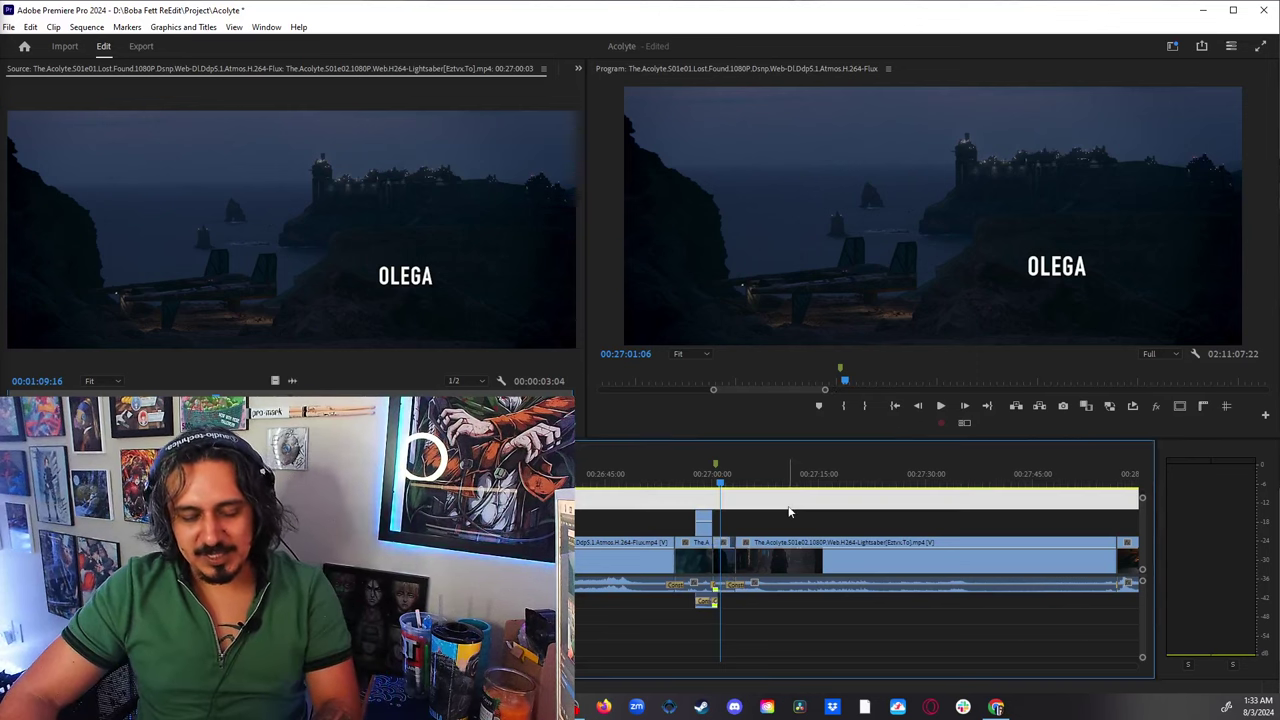
pyautogui.scroll(4, 738, 540)
pyautogui.doubleClick(661, 566)
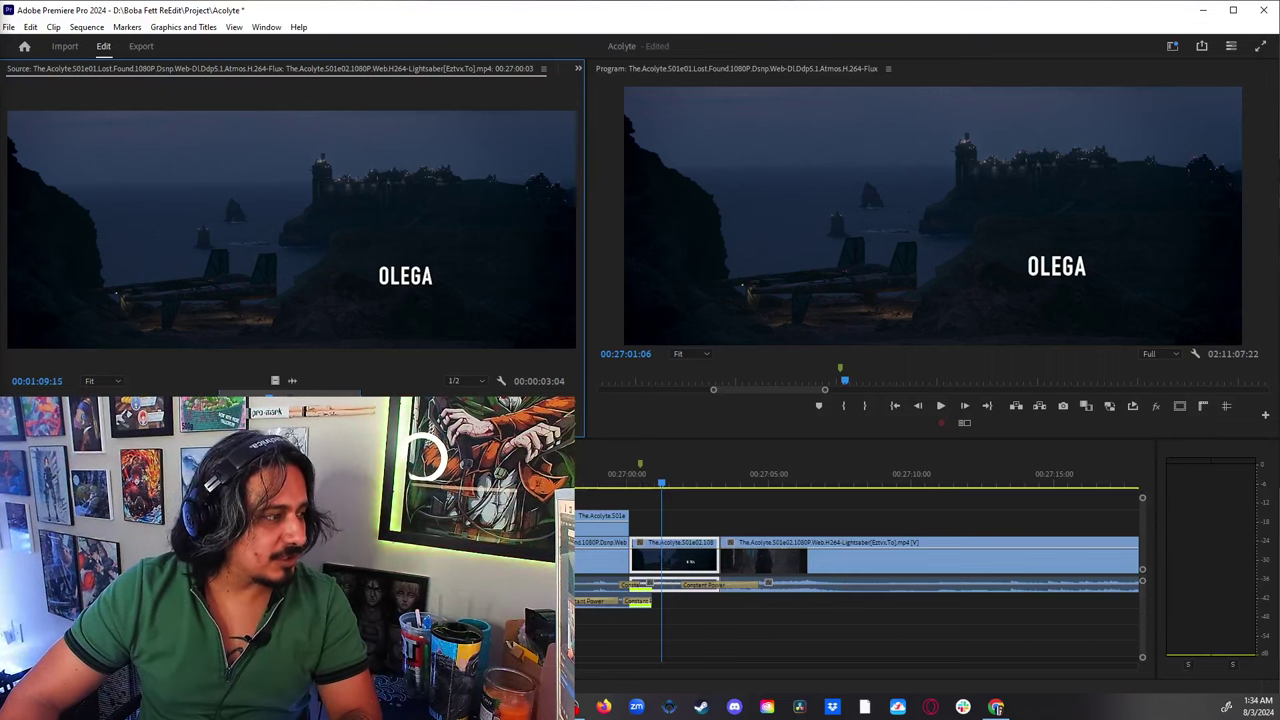
# Play the episode 2 lightsaber clip from the temple arrival to the hooded assassin at 00:01:46:01
pyautogui.press('space')
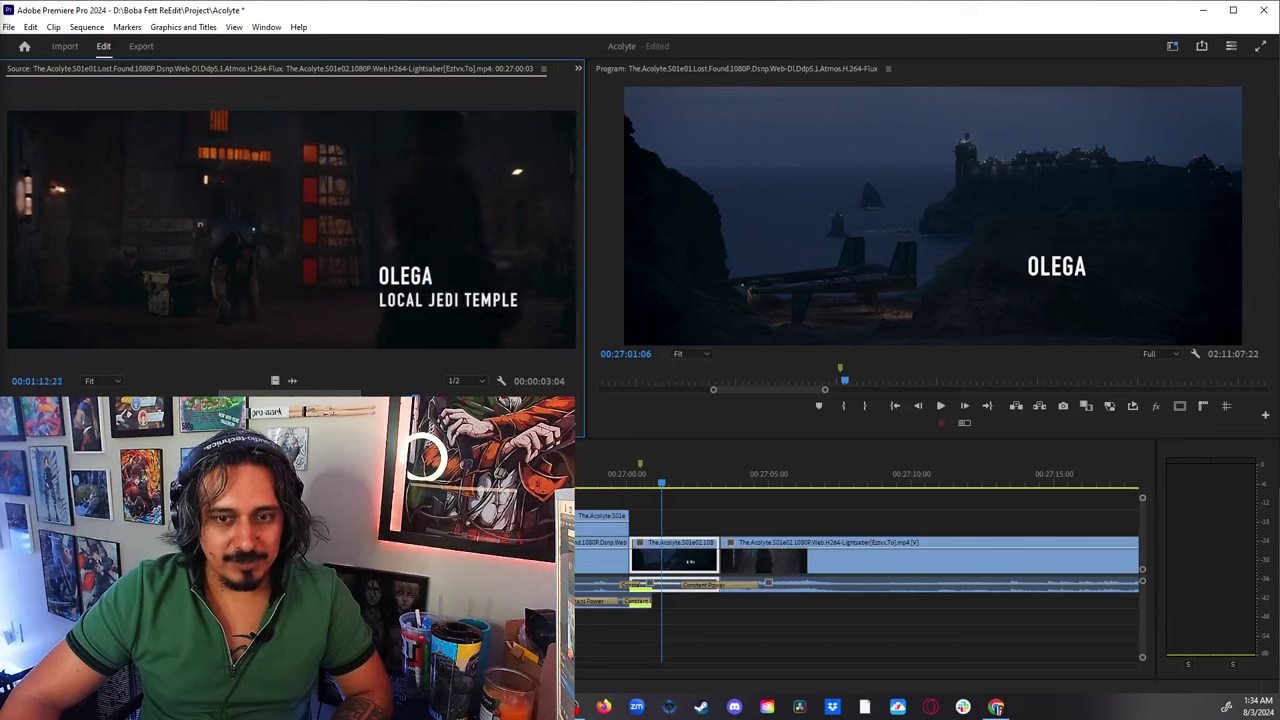
pyautogui.press('space')
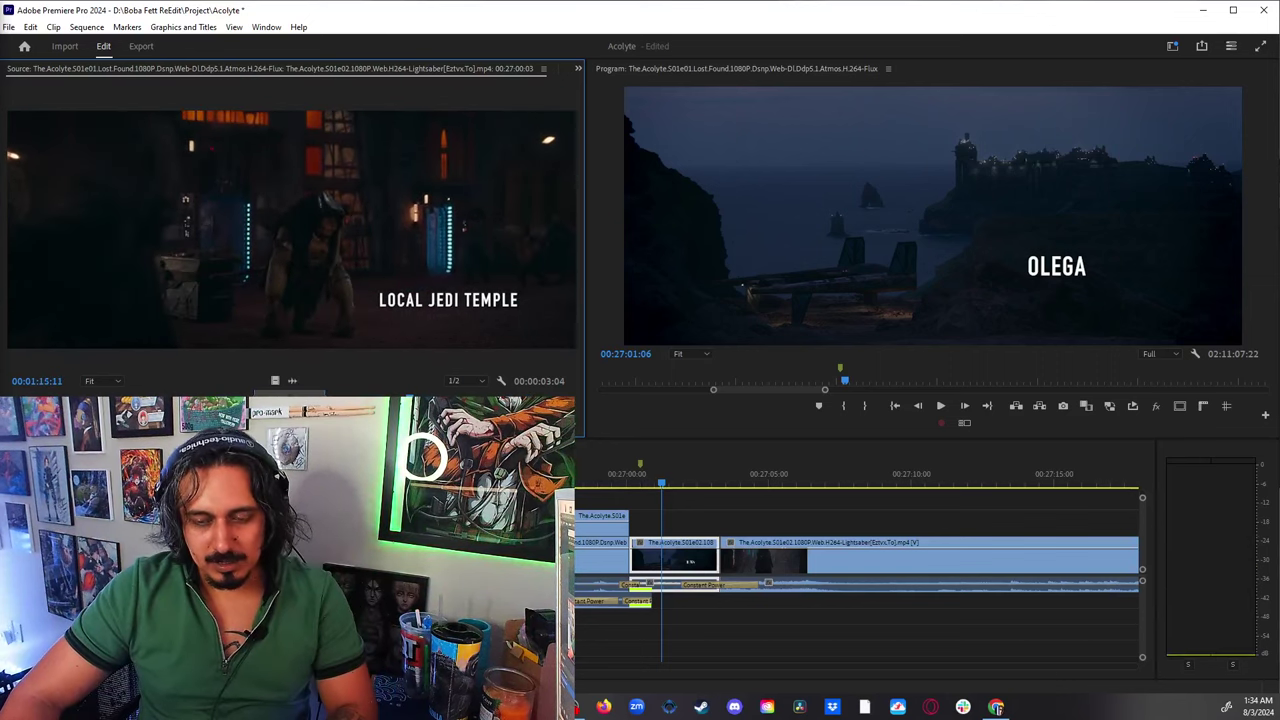
pyautogui.press('space')
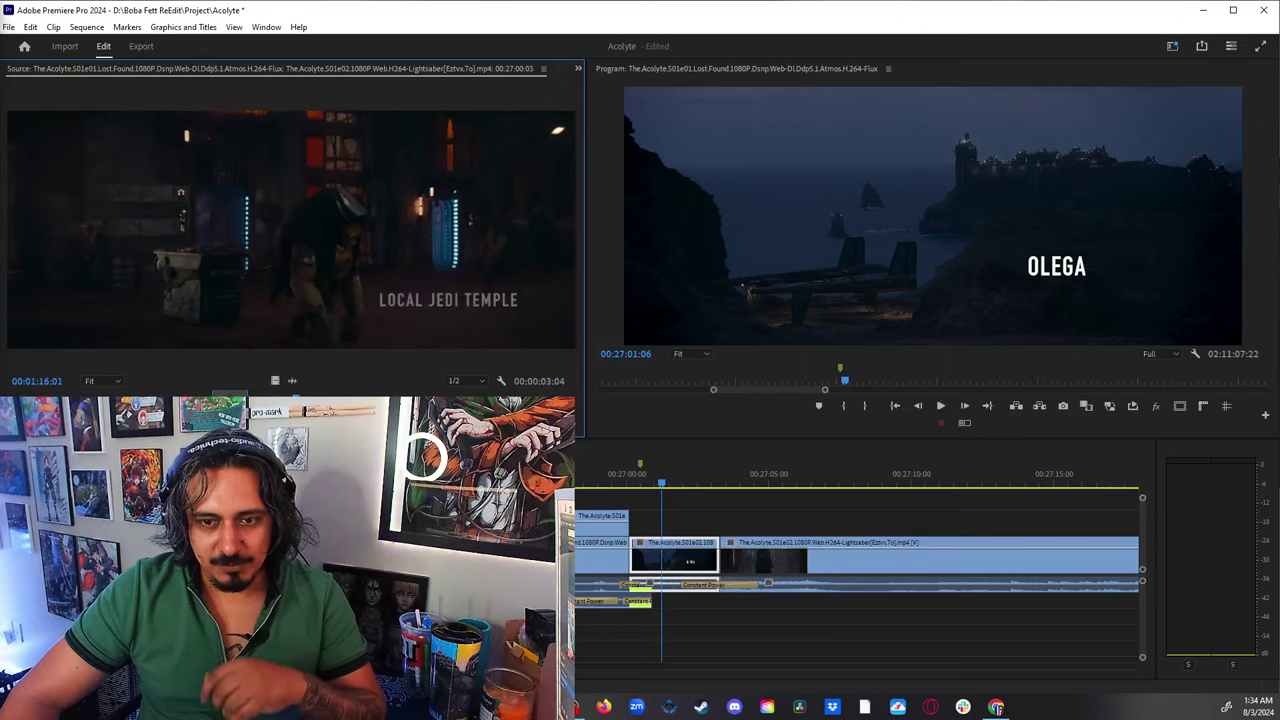
pyautogui.press('space')
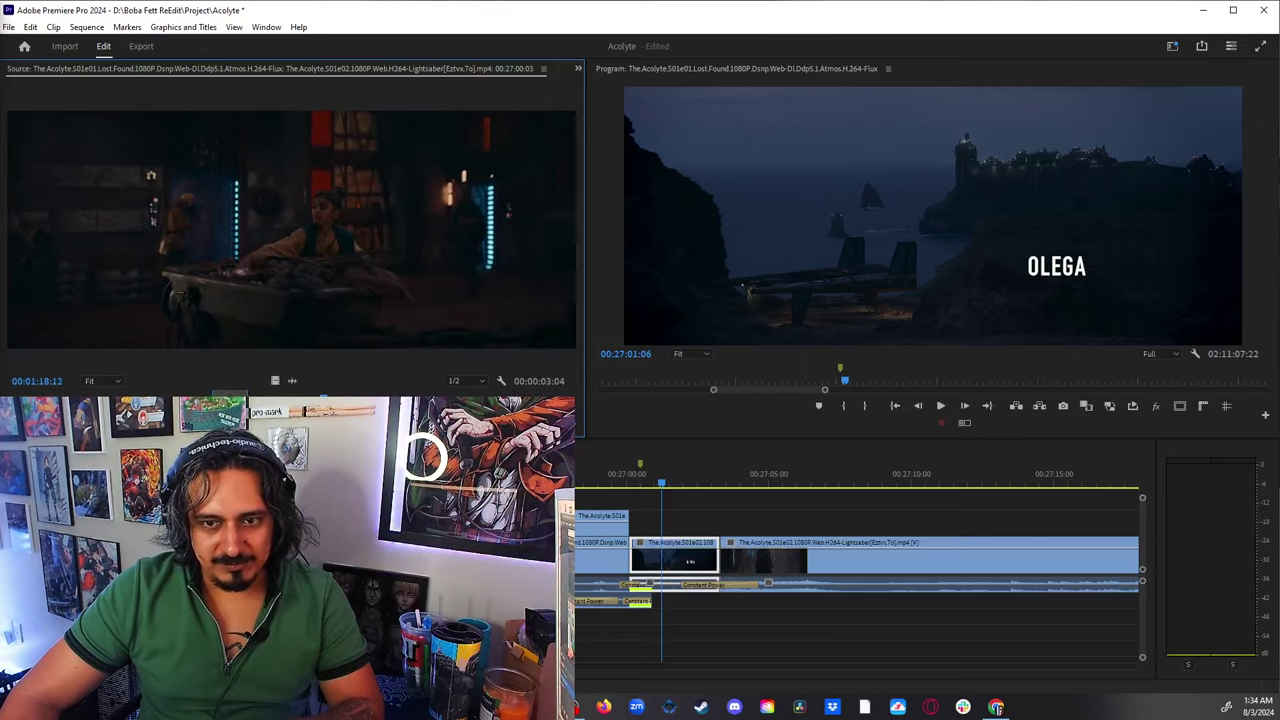
pyautogui.press('space')
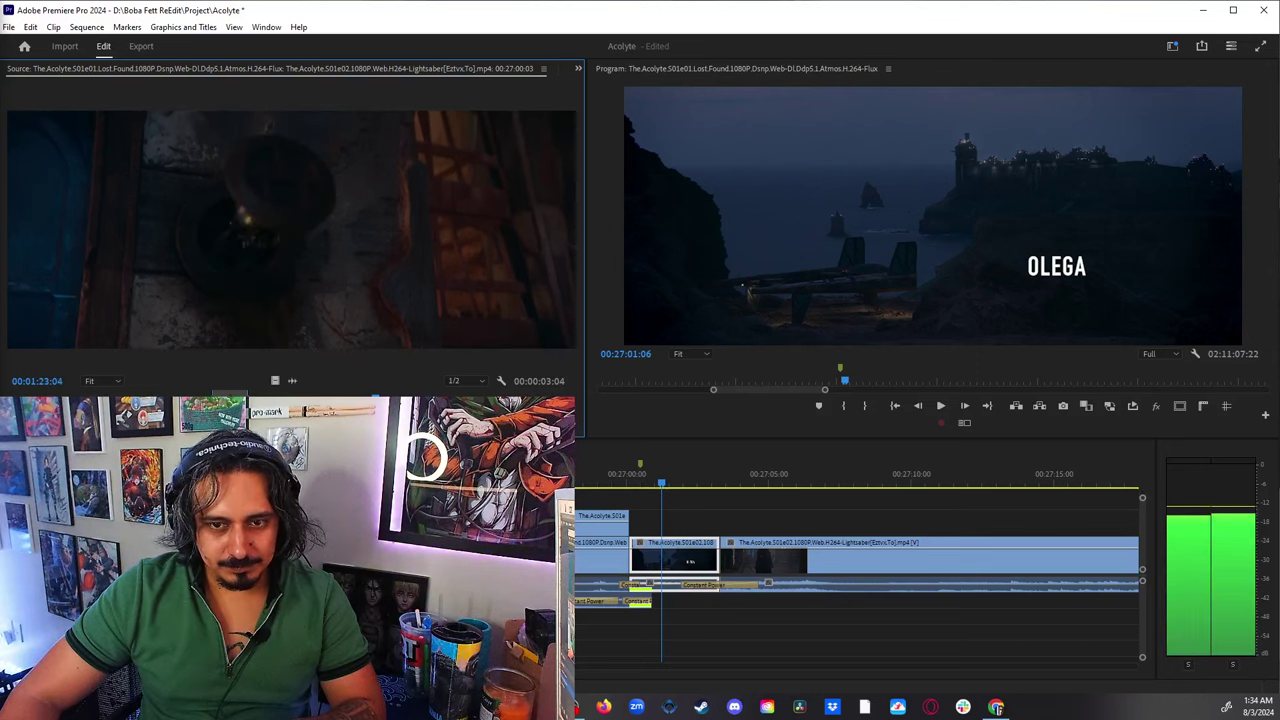
pyautogui.press('space')
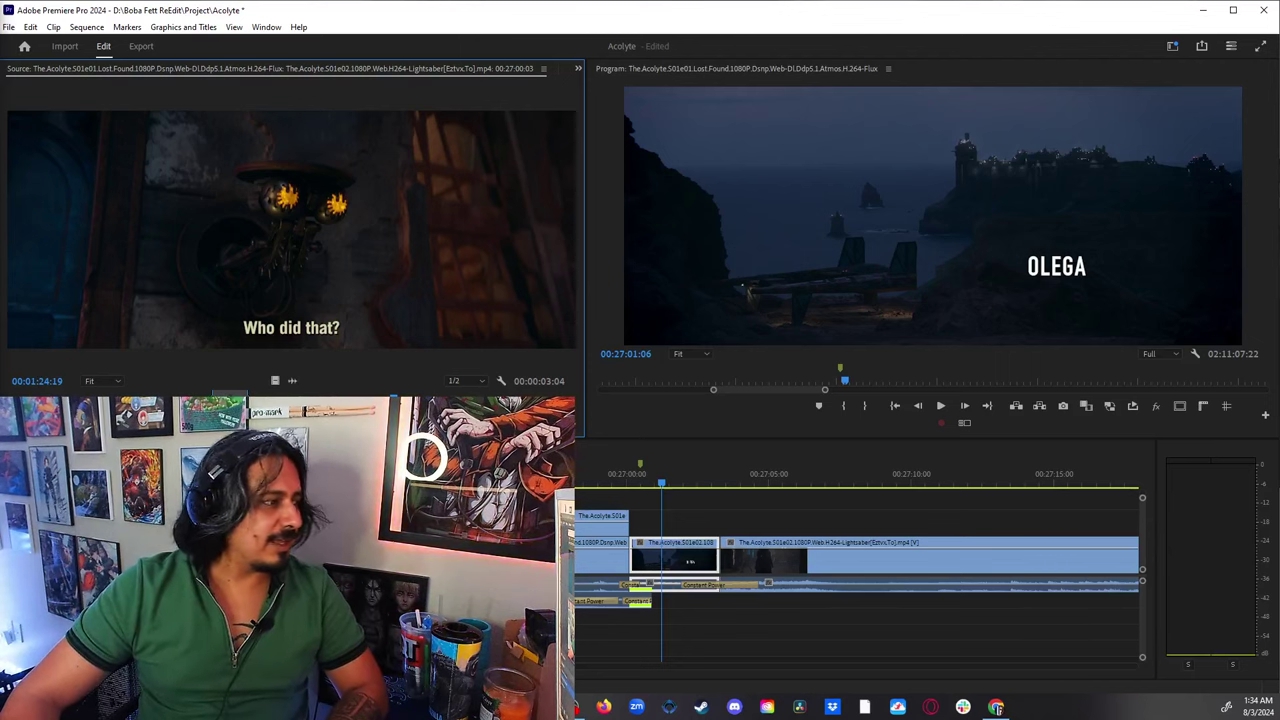
pyautogui.press('space')
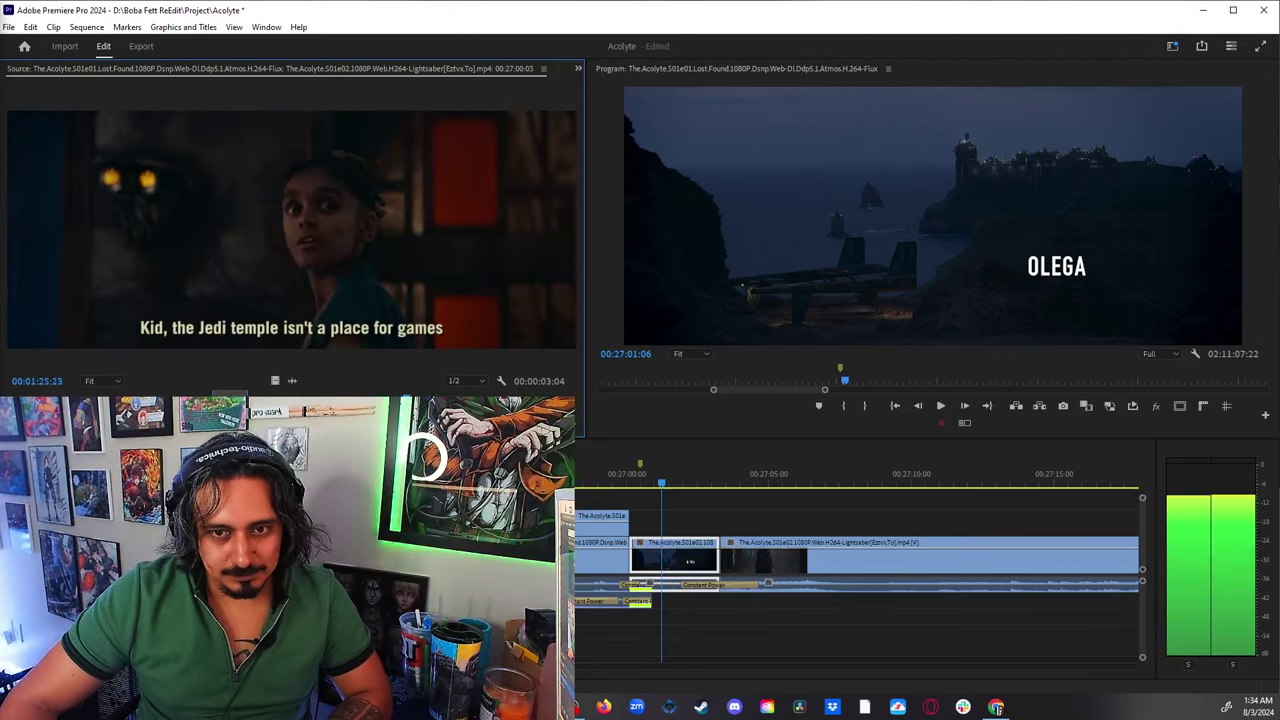
pyautogui.press('space')
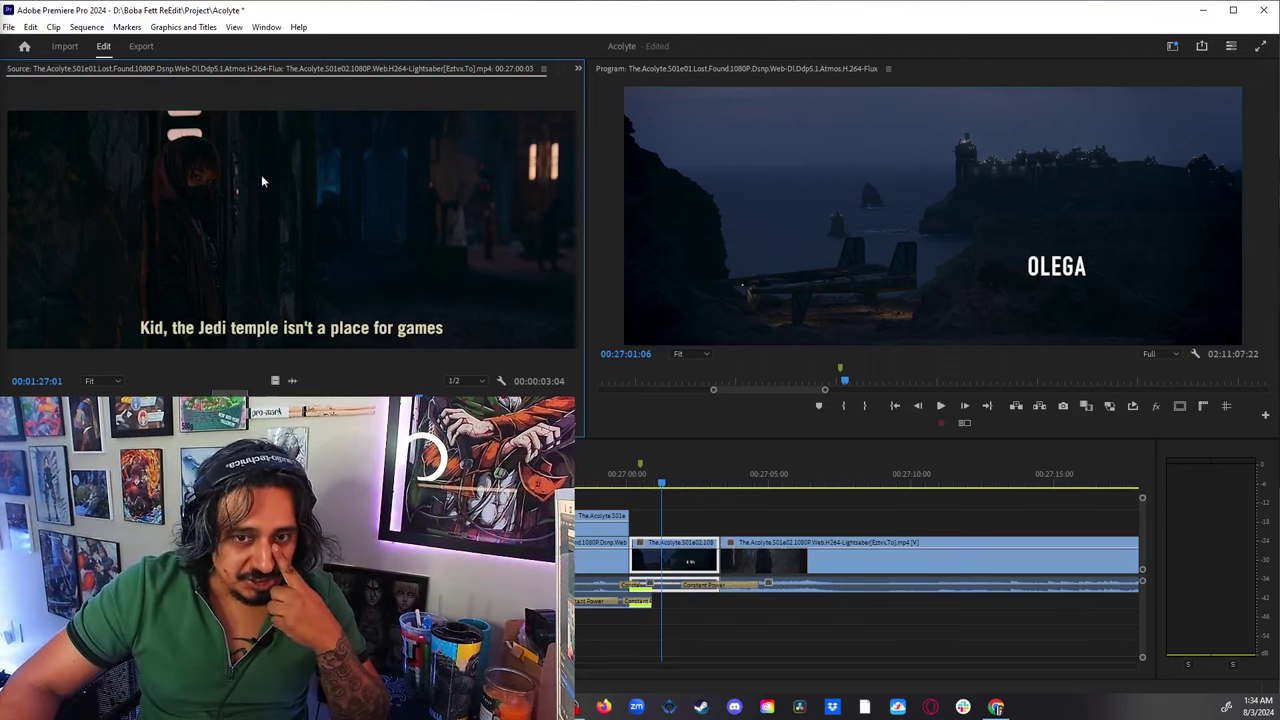
pyautogui.press('space')
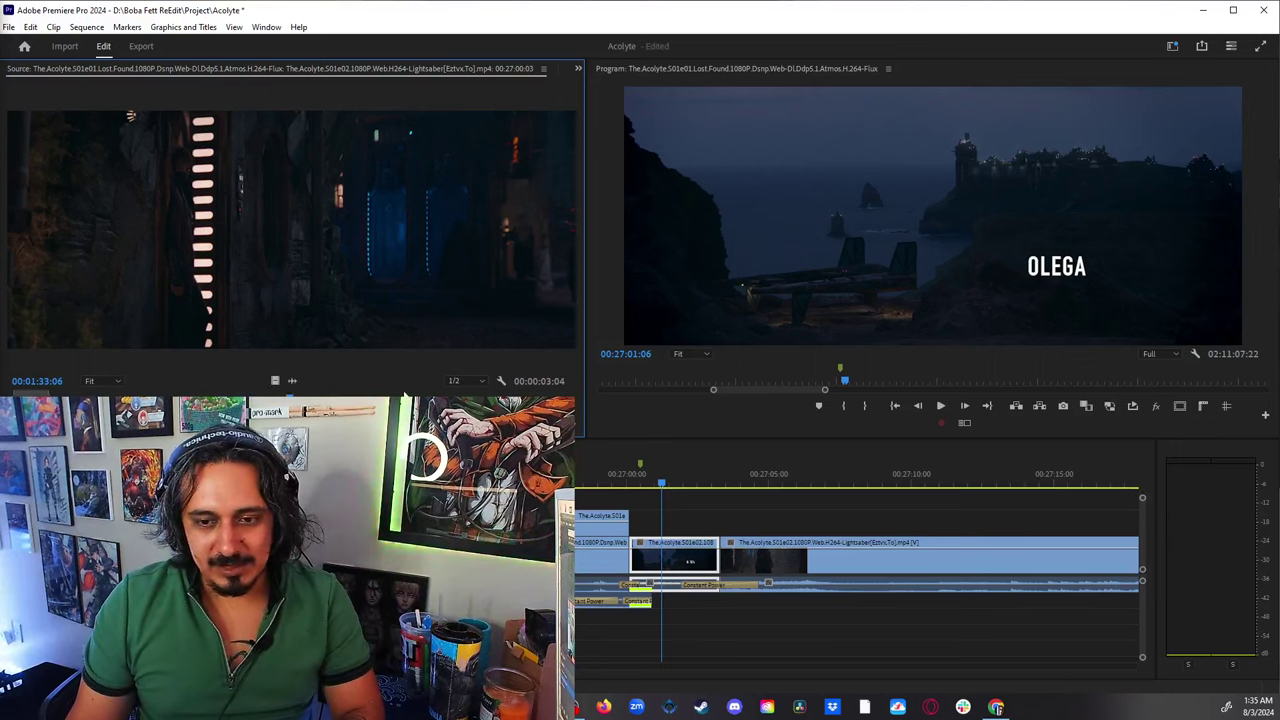
pyautogui.press('space')
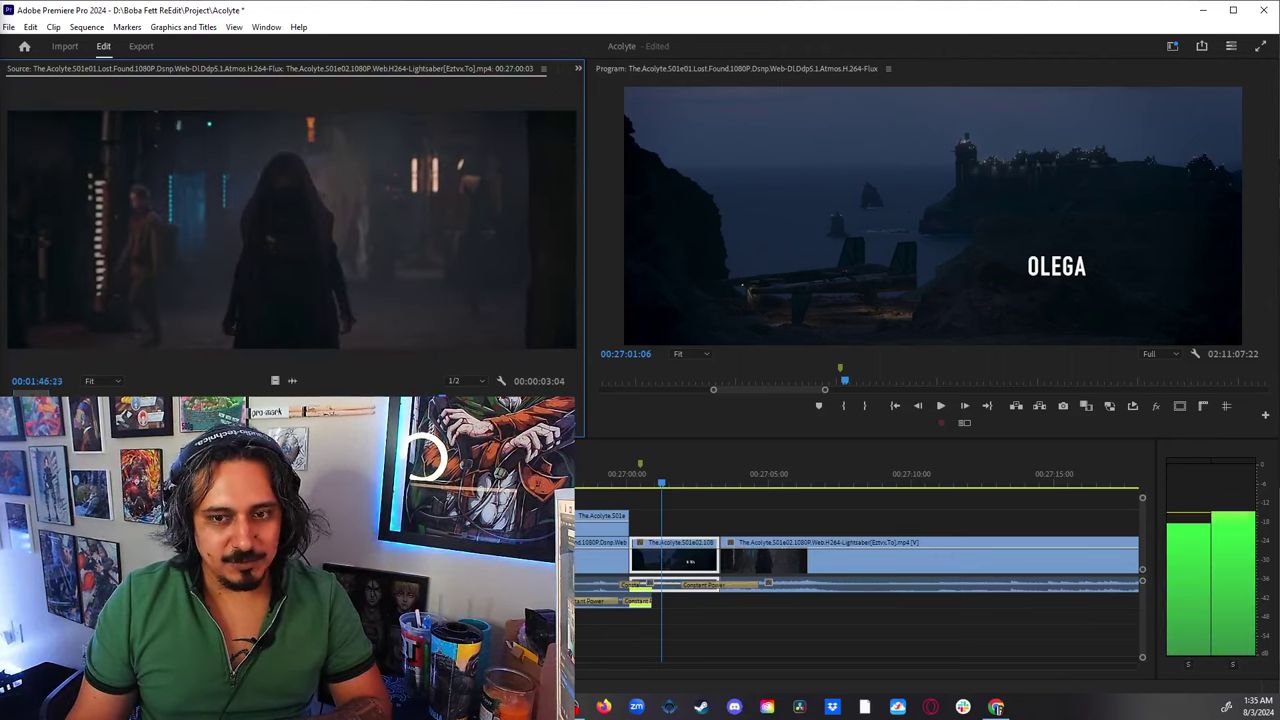
pyautogui.press('j')
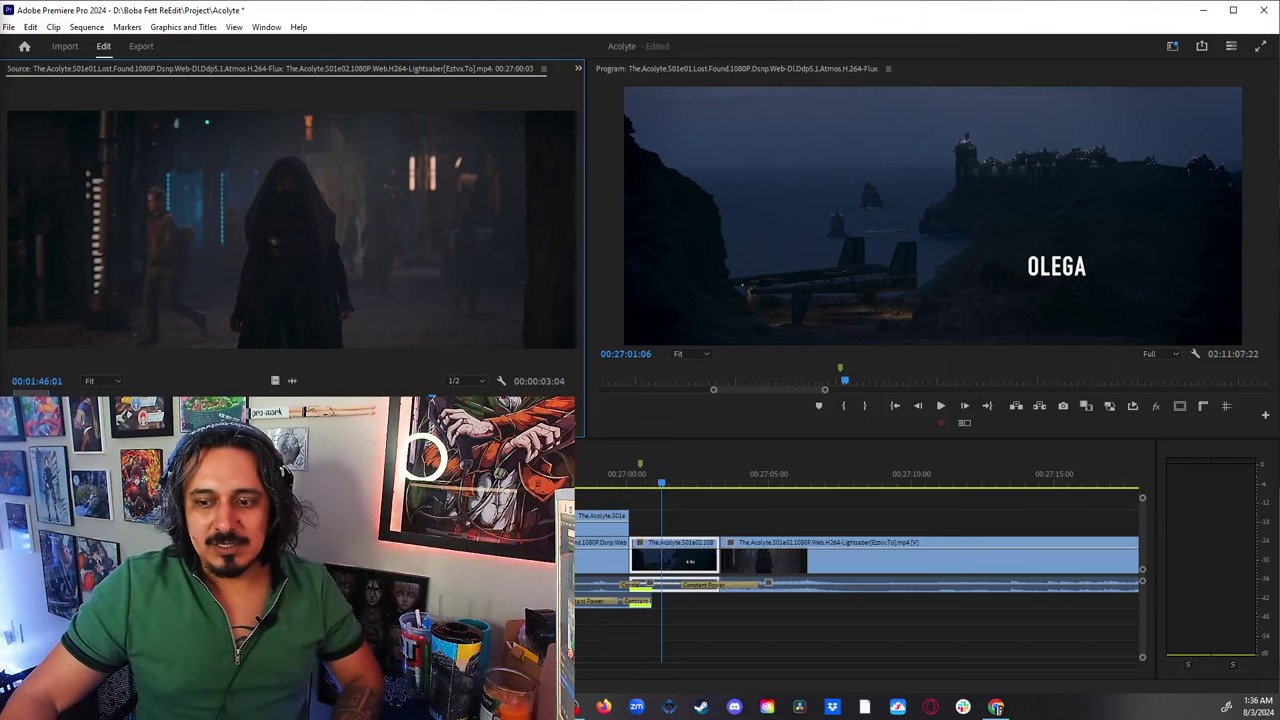
# Scrub and preview the sequence past the OLEGA shot, settling near 00:27:12 in the Lightsaber clip
pyautogui.click(597, 484)
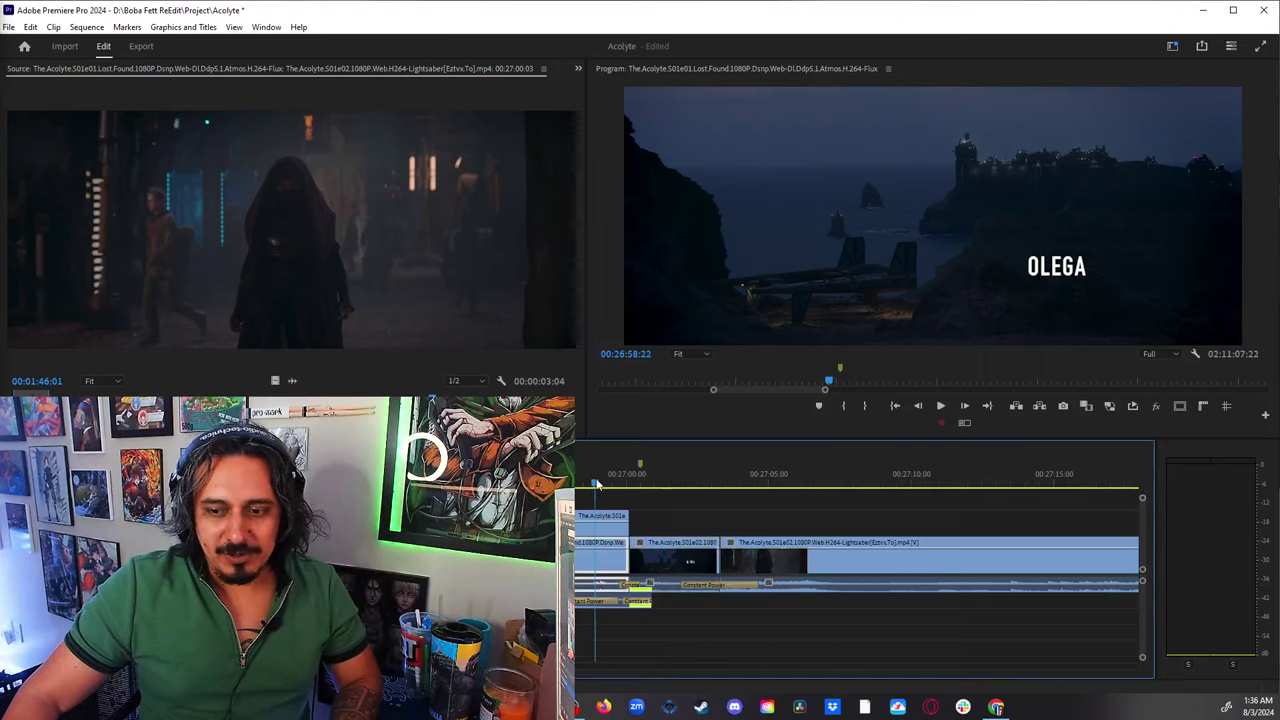
pyautogui.moveTo(597, 484); pyautogui.dragTo(673, 484)
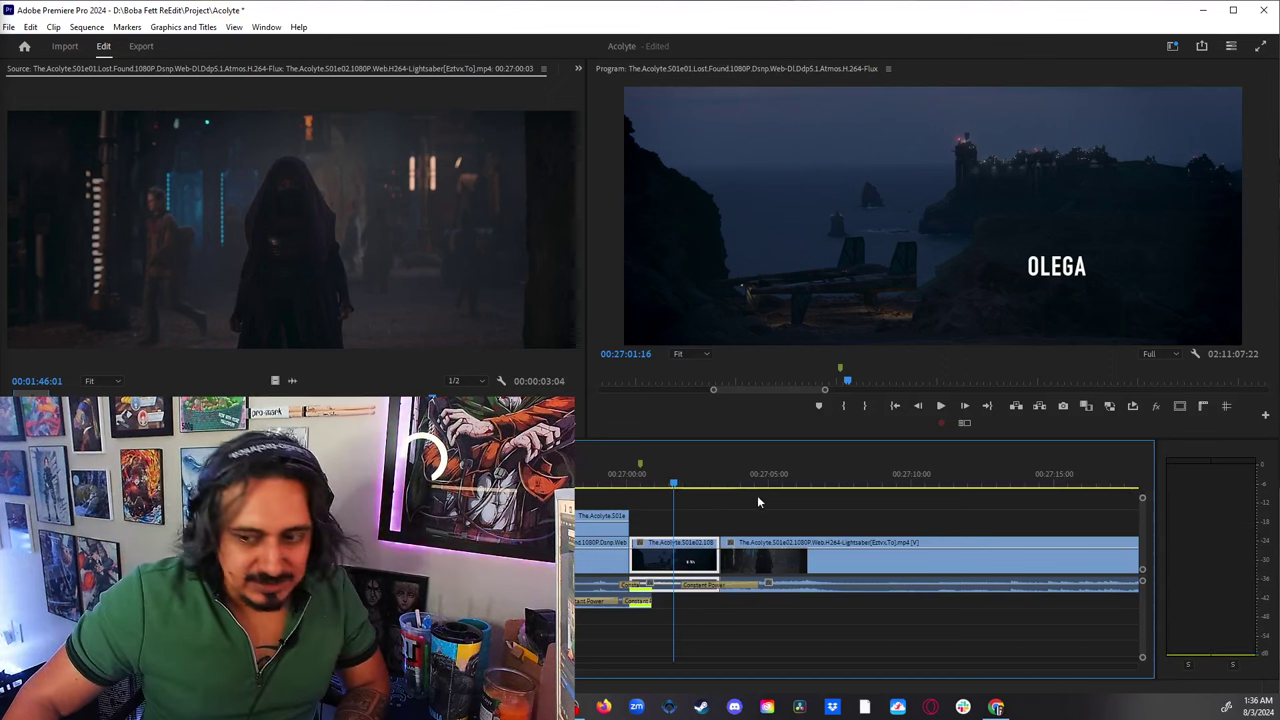
pyautogui.press('-')
pyautogui.press('-')
pyautogui.press('-')
pyautogui.press('-')
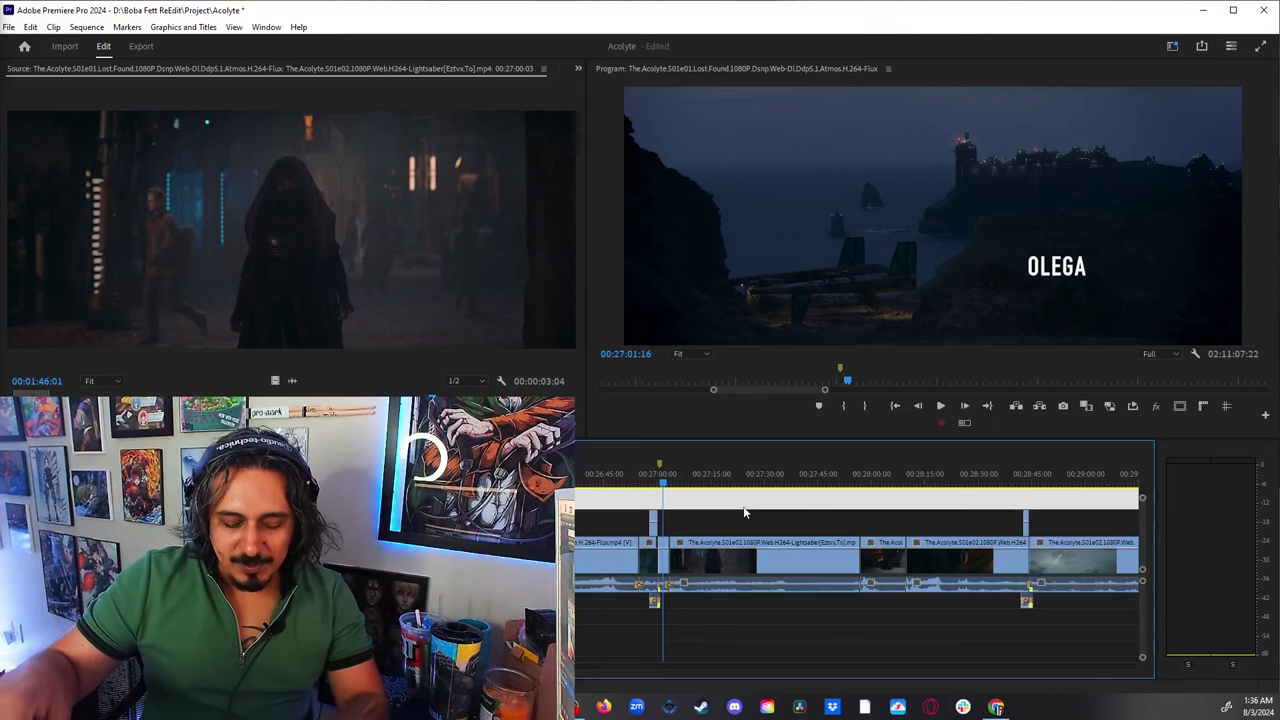
pyautogui.press('=')
pyautogui.press('=')
pyautogui.press('=')
pyautogui.press('=')
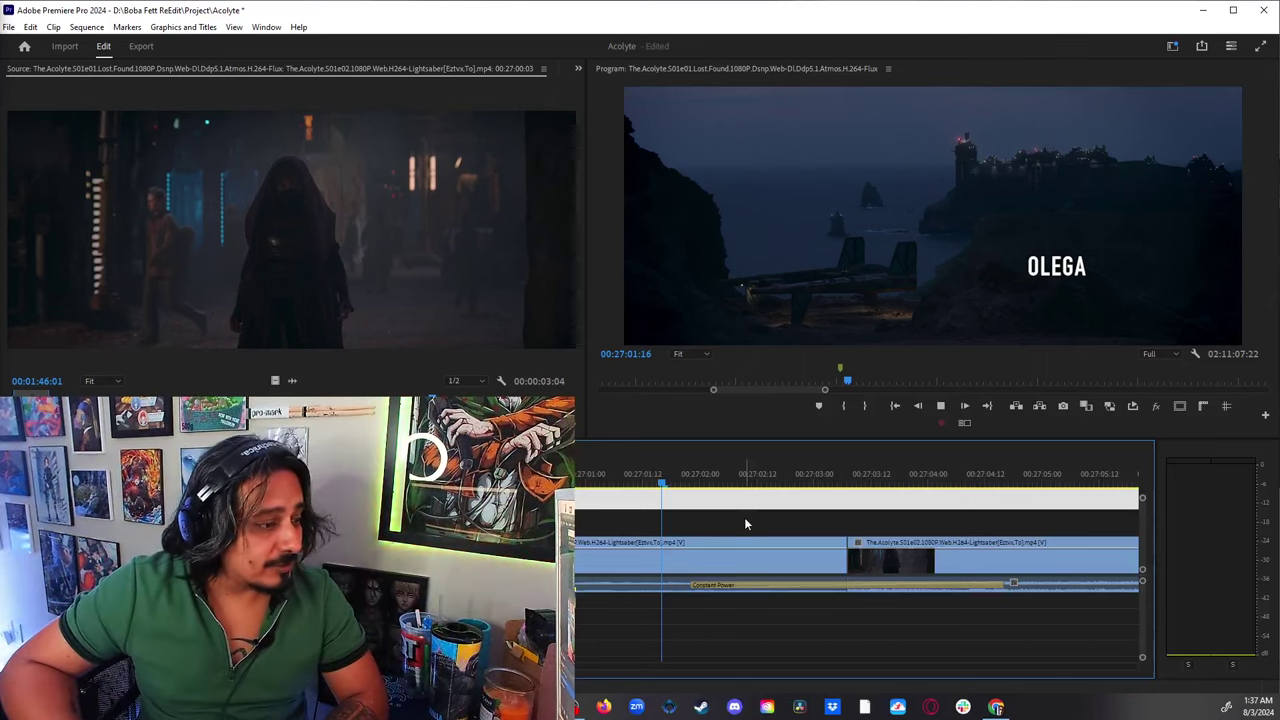
pyautogui.press('space')
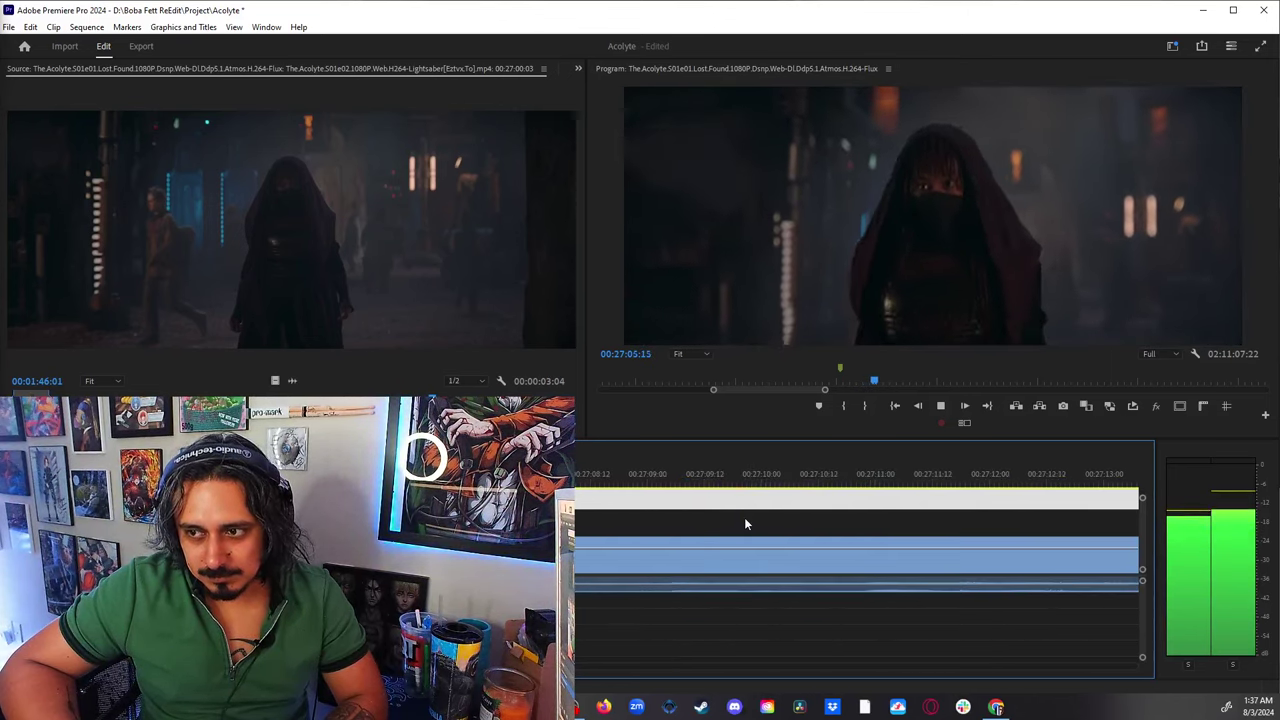
pyautogui.press('space')
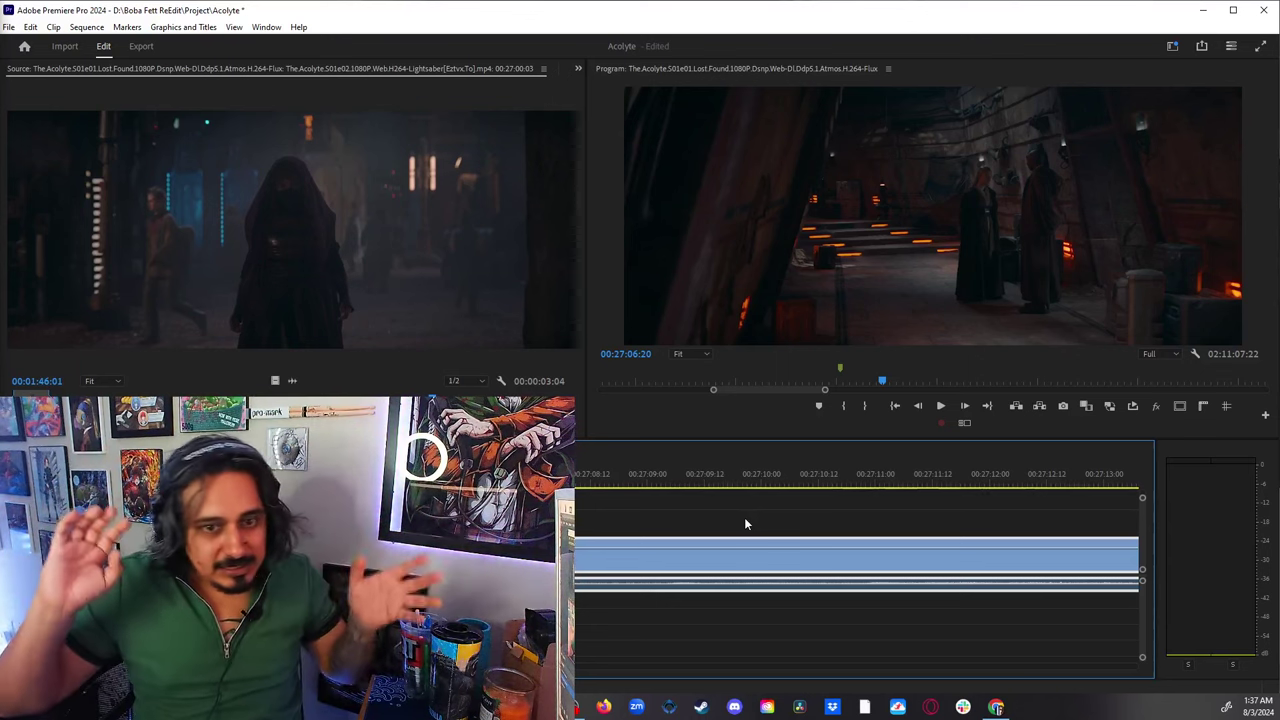
pyautogui.press('-')
pyautogui.press('-')
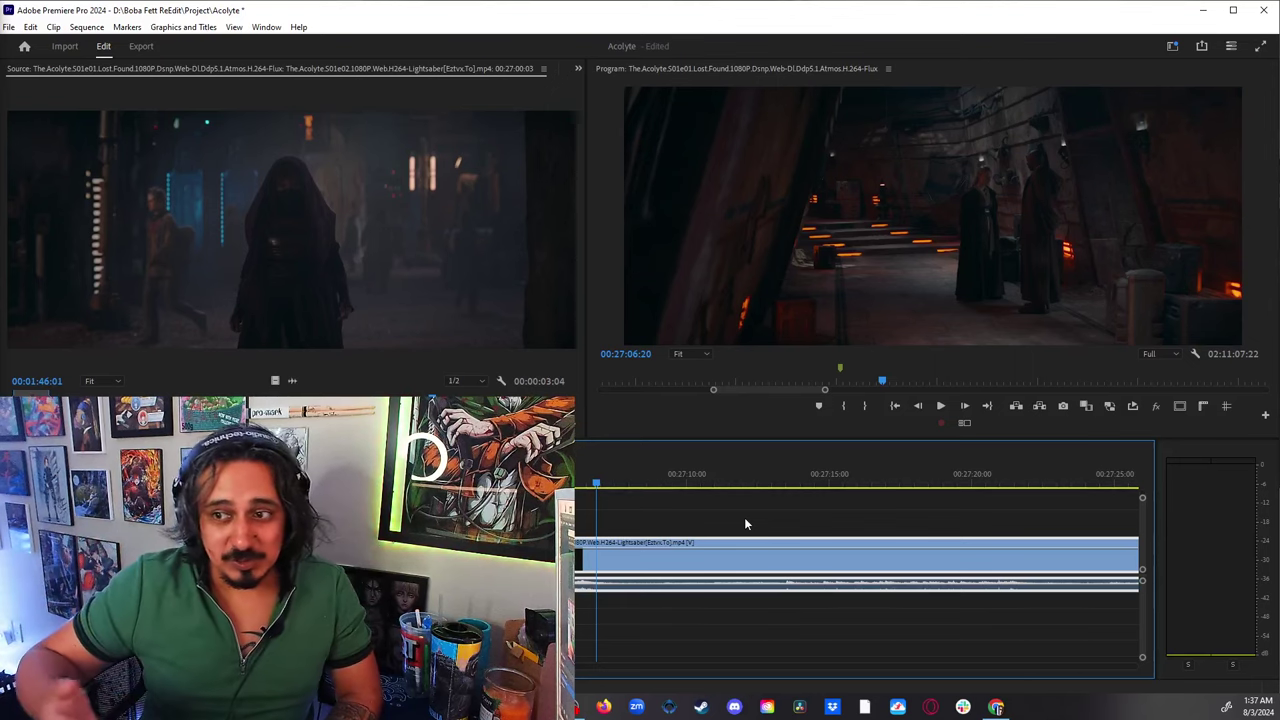
pyautogui.moveTo(620, 483); pyautogui.dragTo(746, 482)
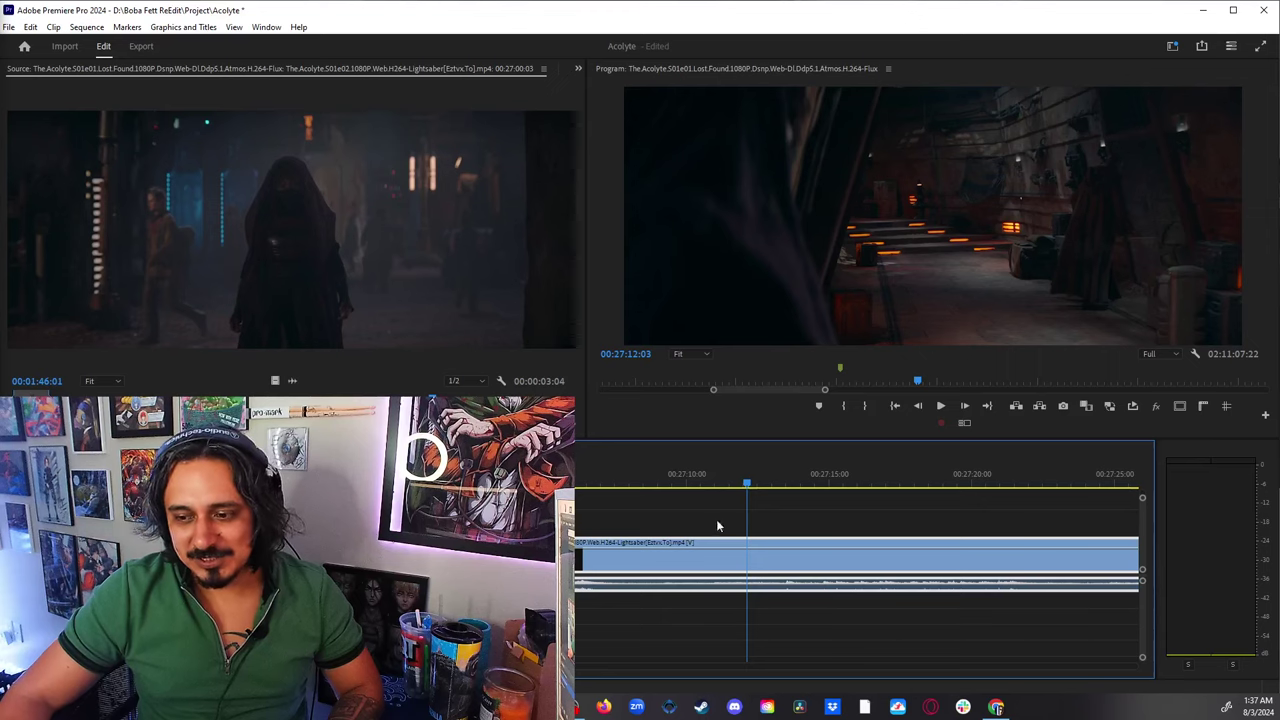
# Jump the sequence to 27:56 and load that Lightsaber clip into the Source Monitor at 2:39
pyautogui.scroll(-5, 733, 524)
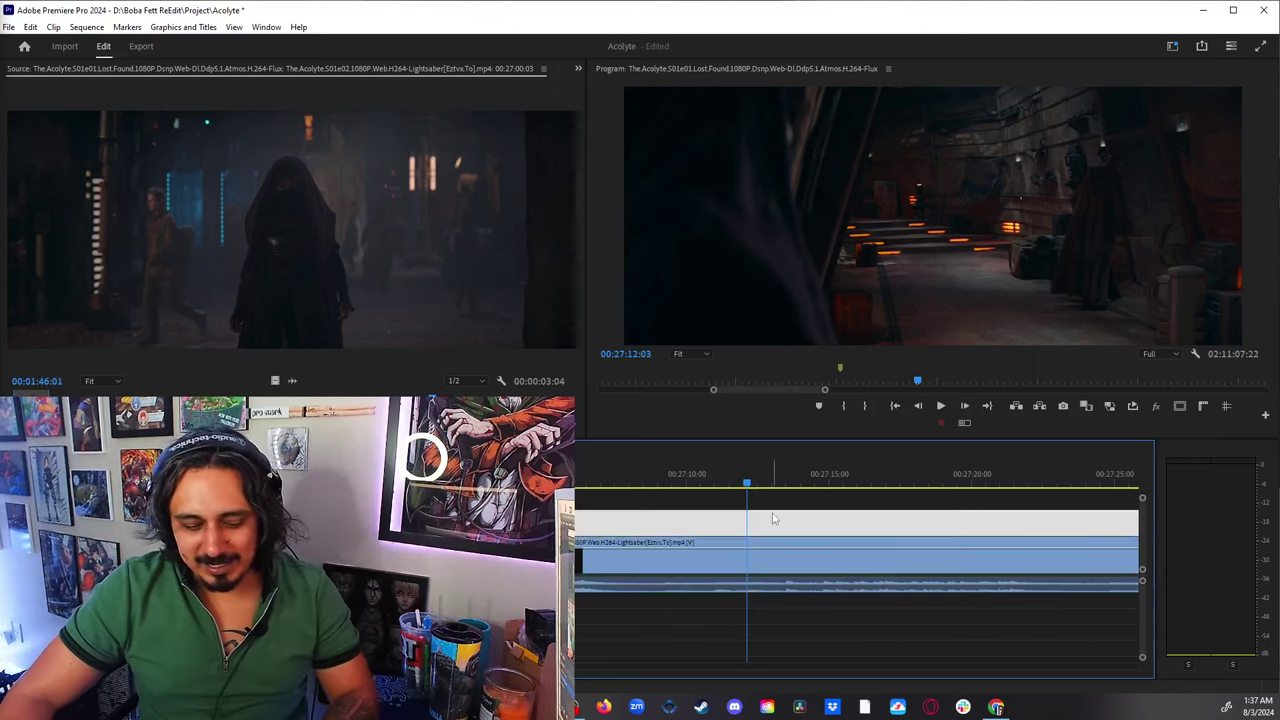
pyautogui.click(827, 480)
pyautogui.scroll(5, 770, 497)
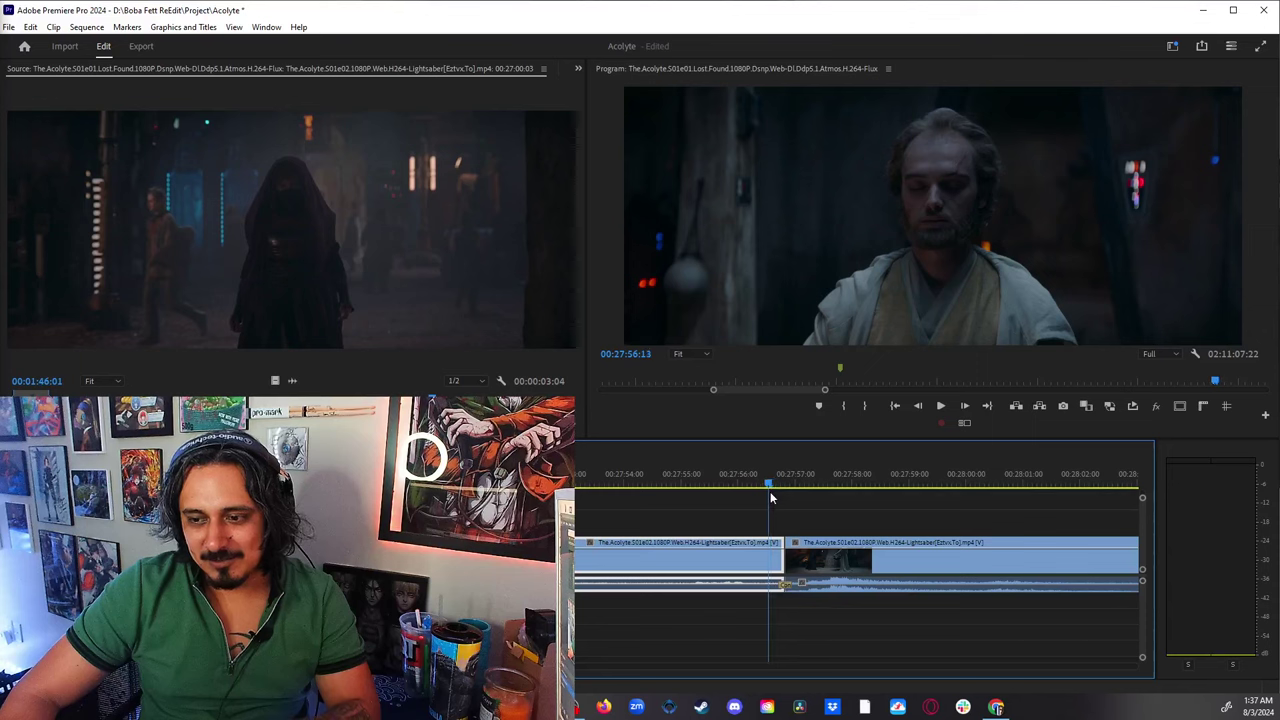
pyautogui.doubleClick(735, 568)
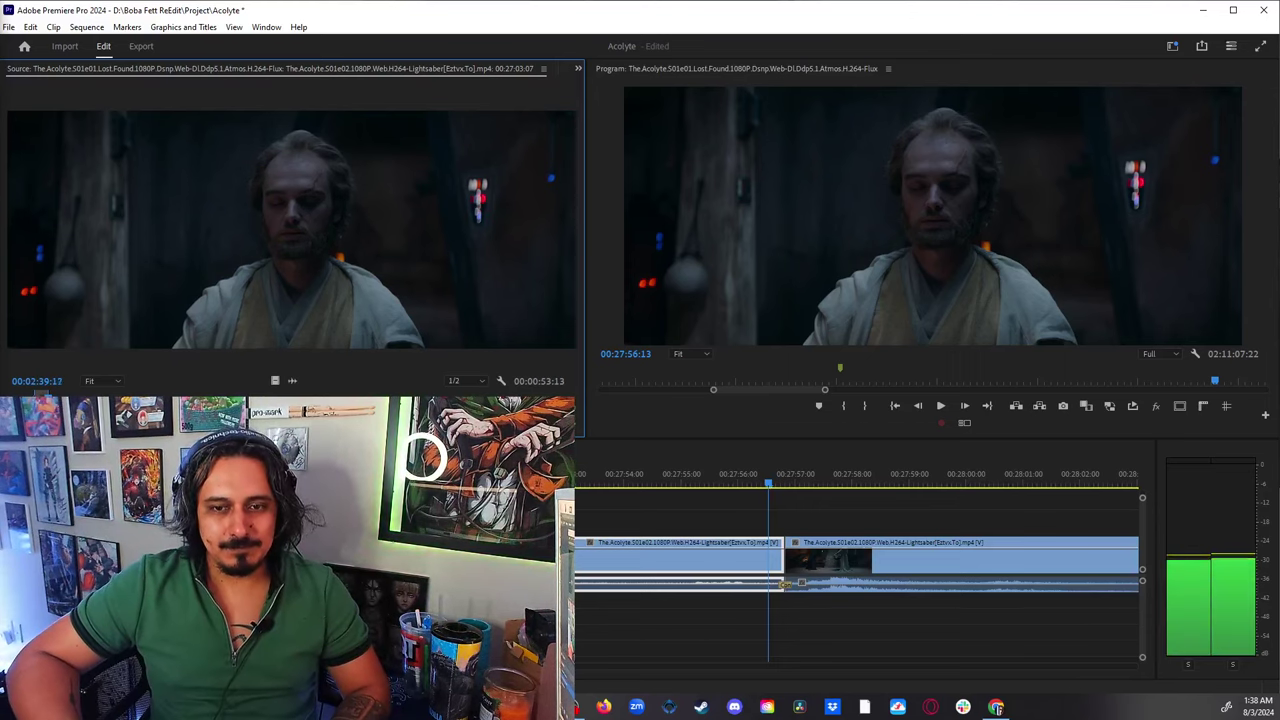
# Play and pause through the fight footage in the source clip from 2:39 to about 3:29
pyautogui.press('space')
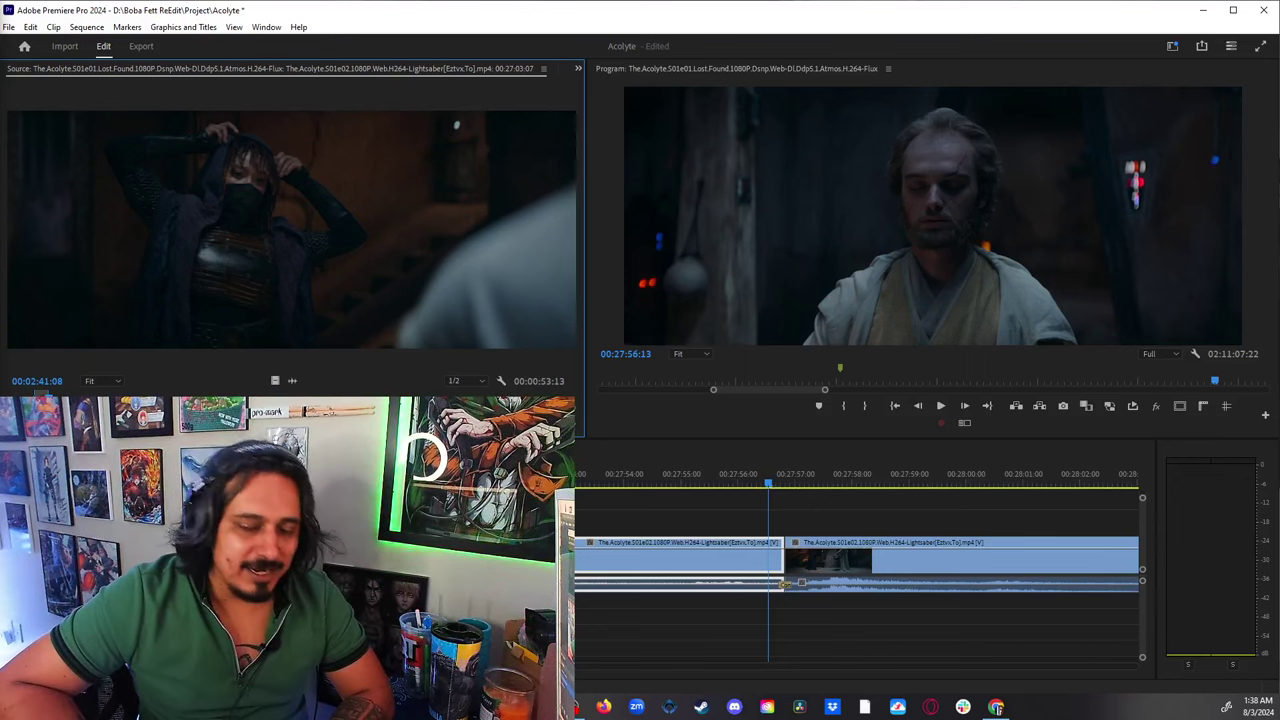
pyautogui.press('space')
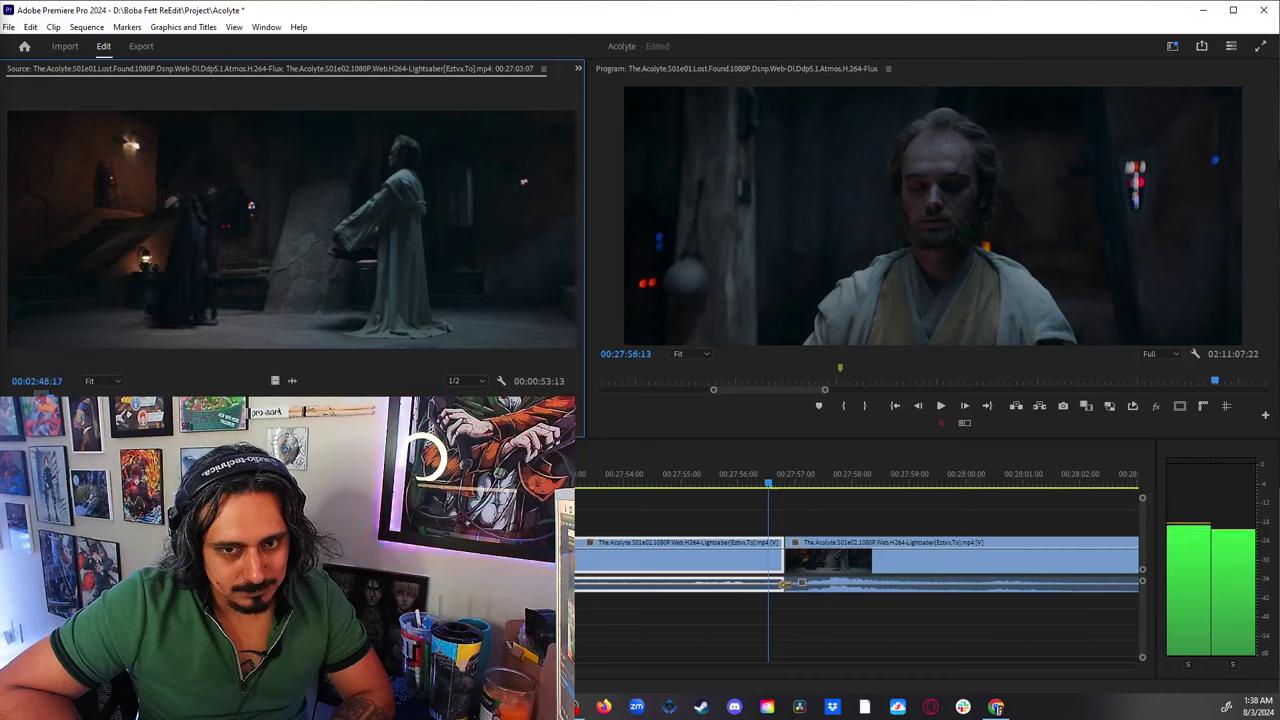
pyautogui.press('space')
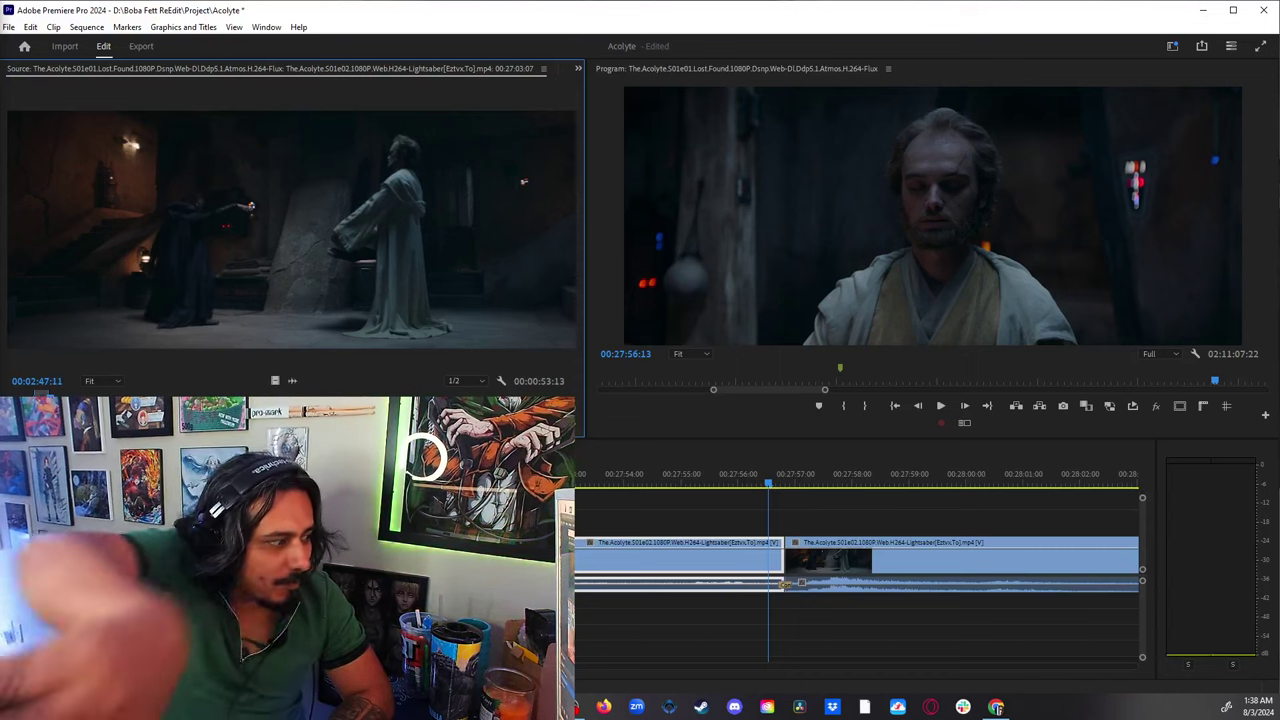
pyautogui.press('space')
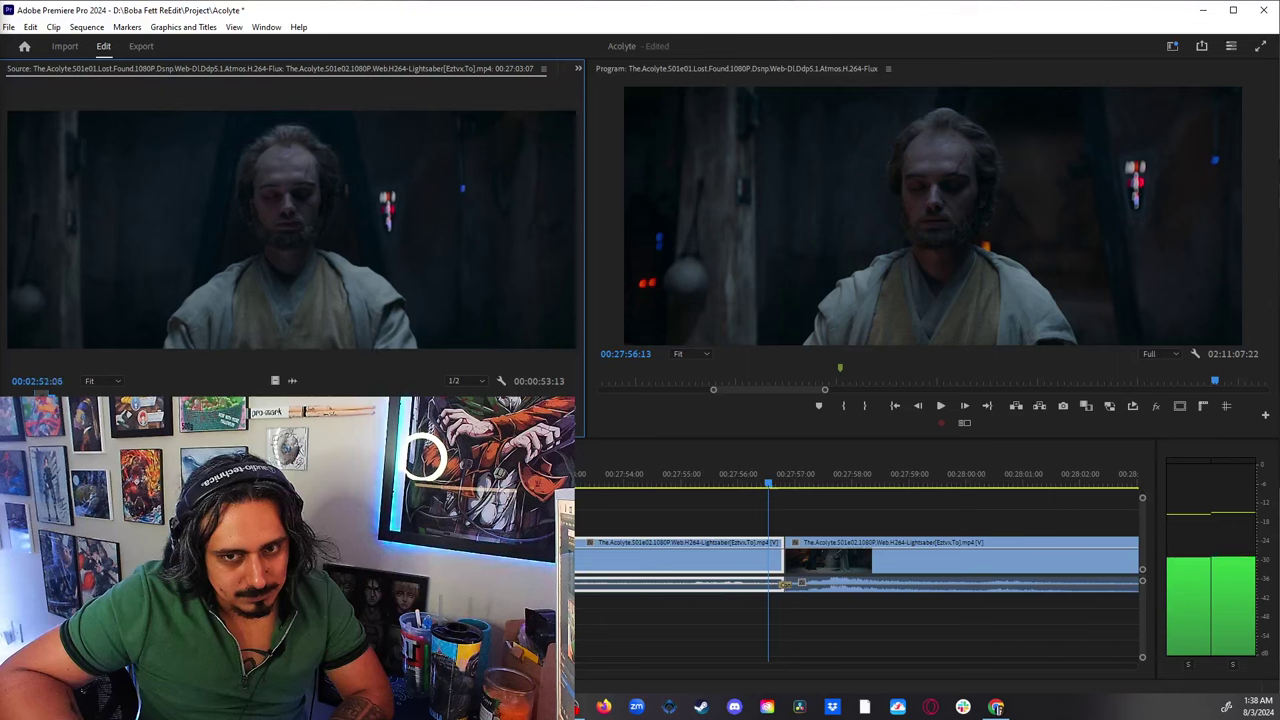
pyautogui.press('space')
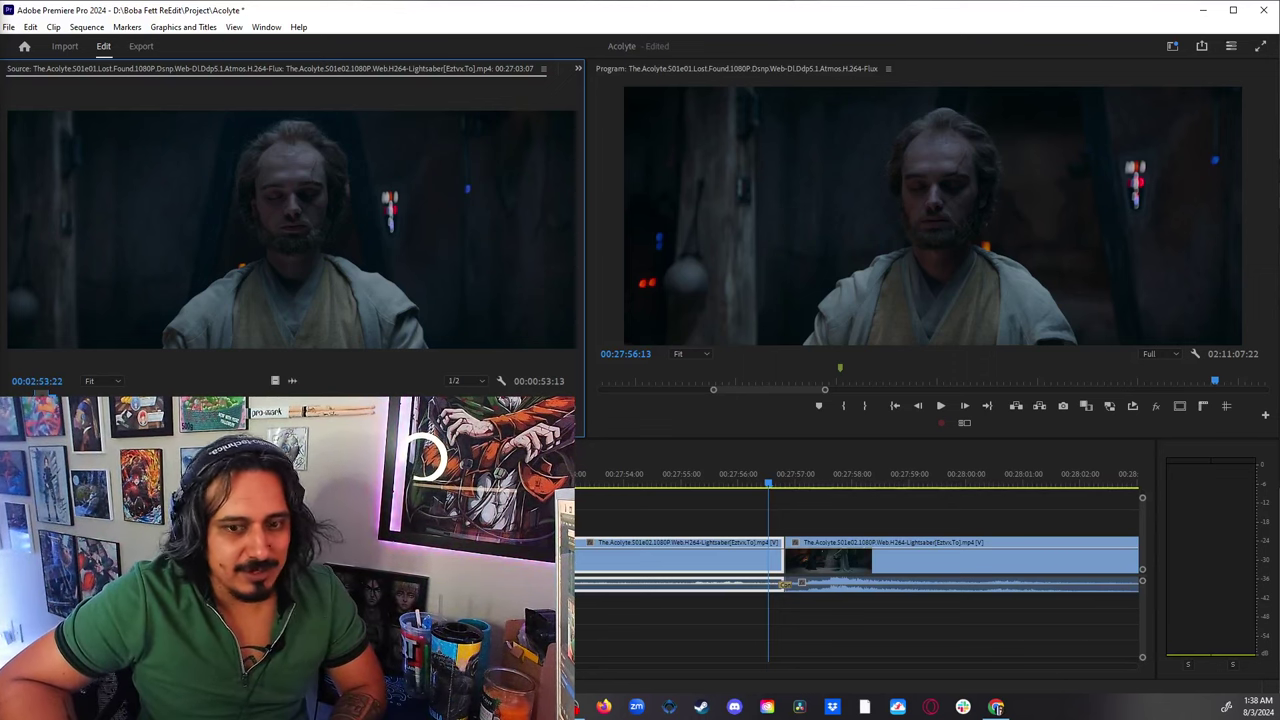
pyautogui.press('space')
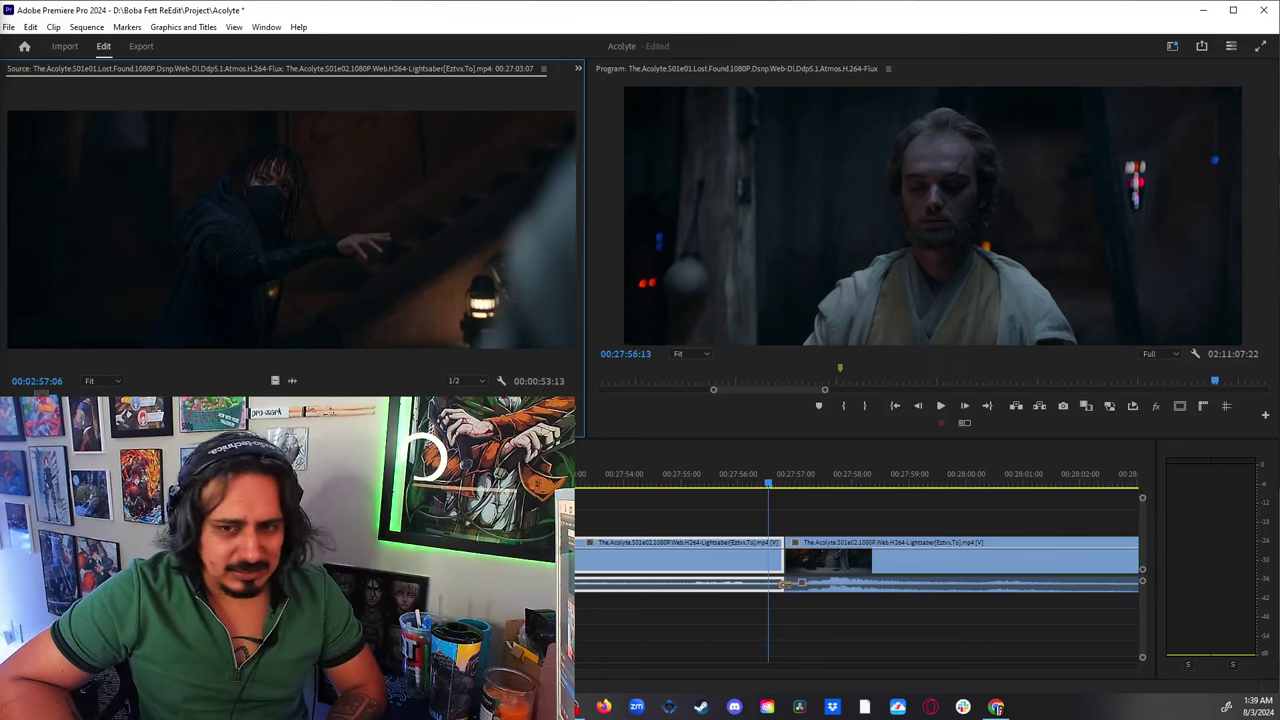
pyautogui.press('space')
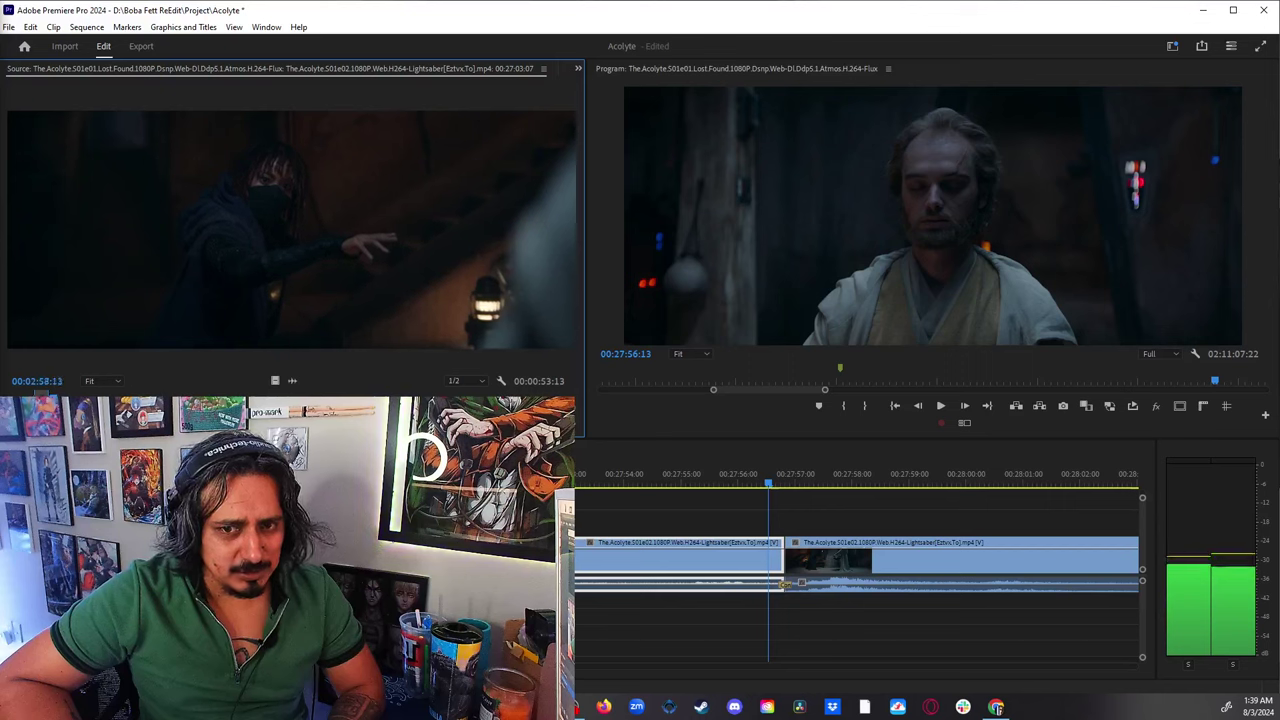
pyautogui.press('space')
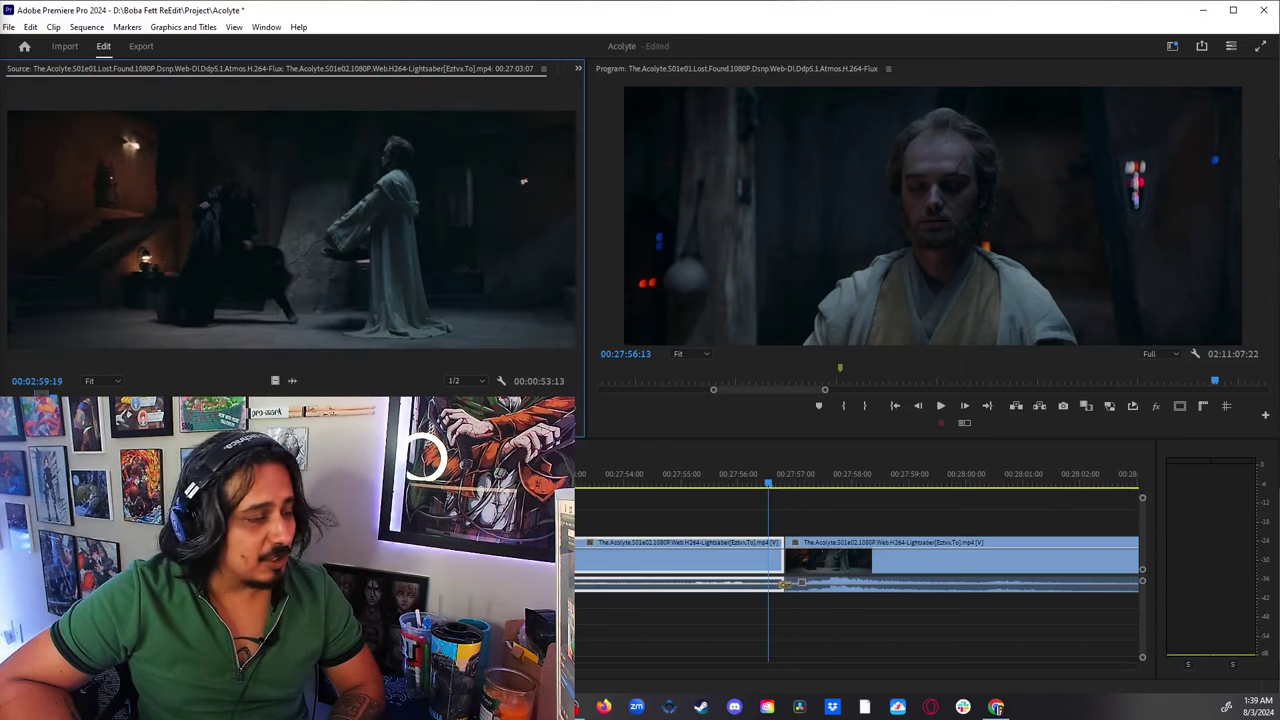
pyautogui.press('space')
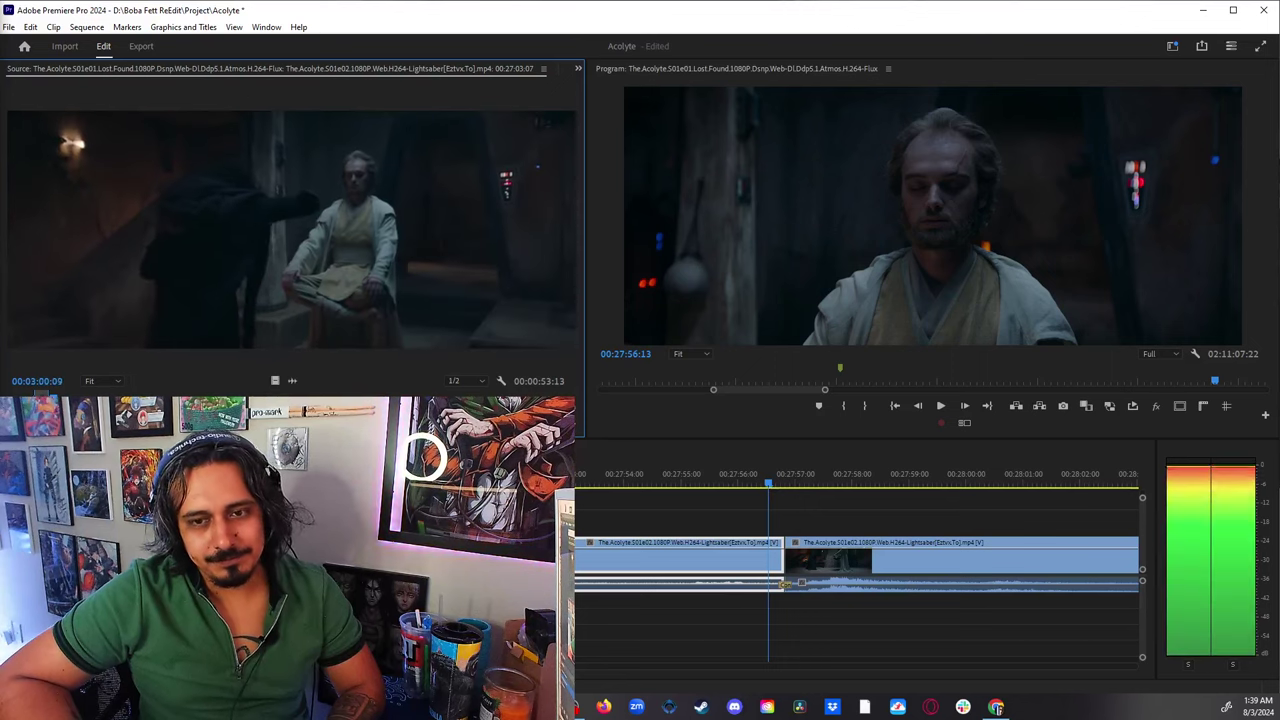
pyautogui.press('space')
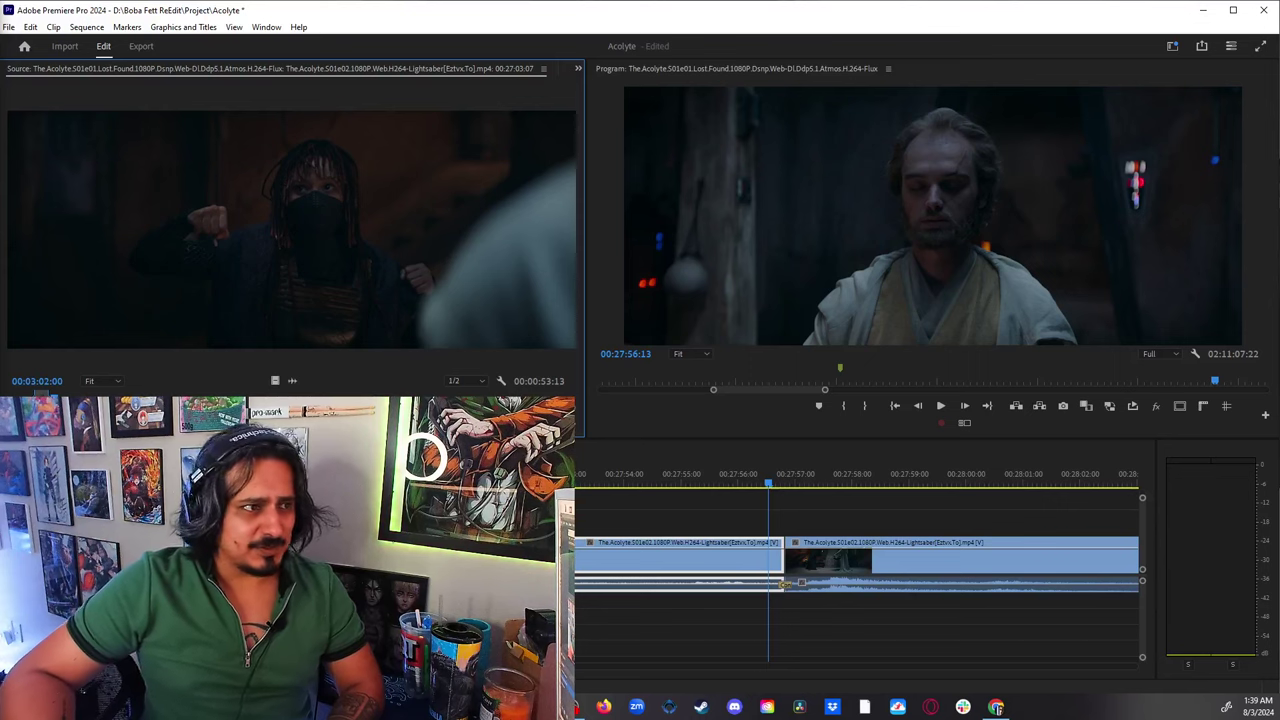
pyautogui.press('space')
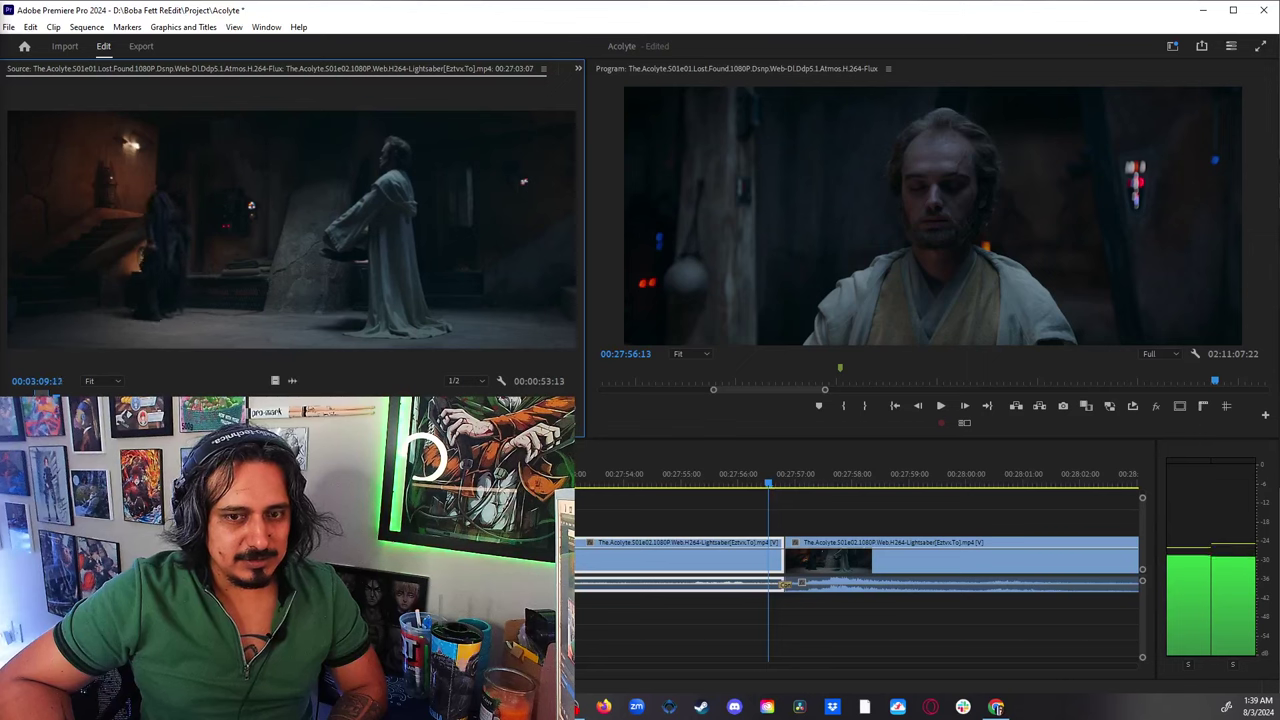
pyautogui.press('space')
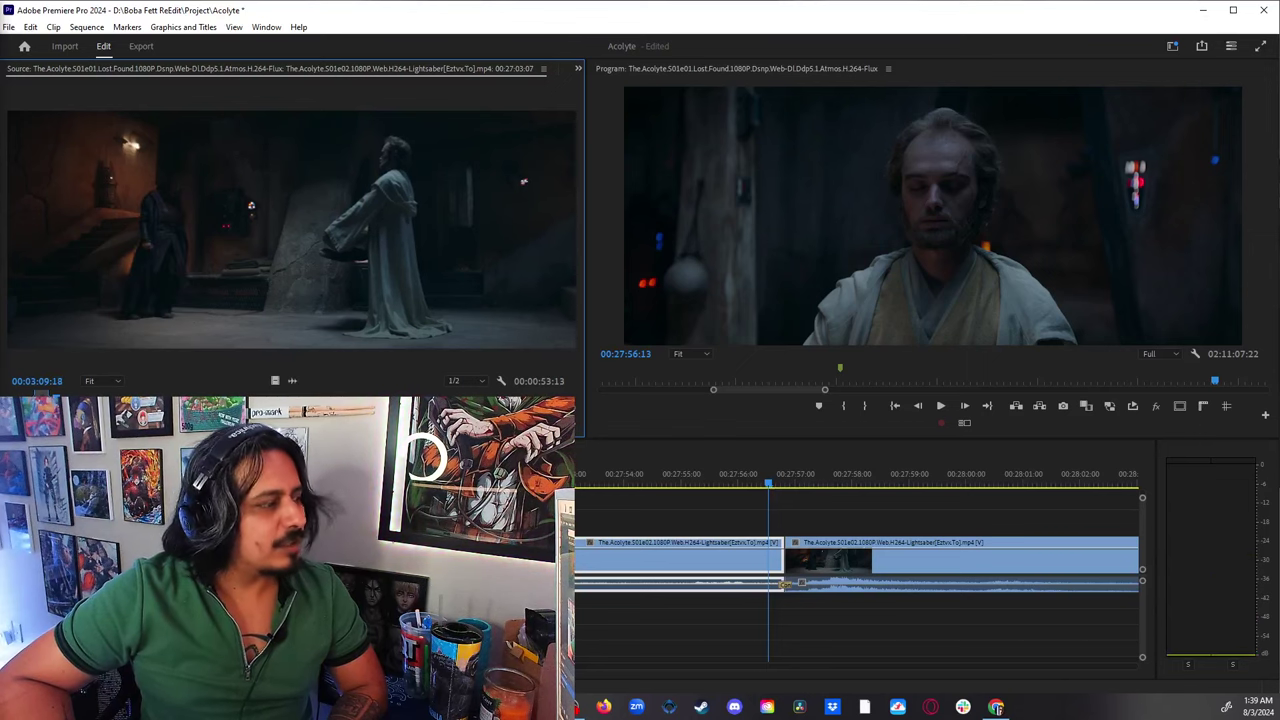
pyautogui.press('space')
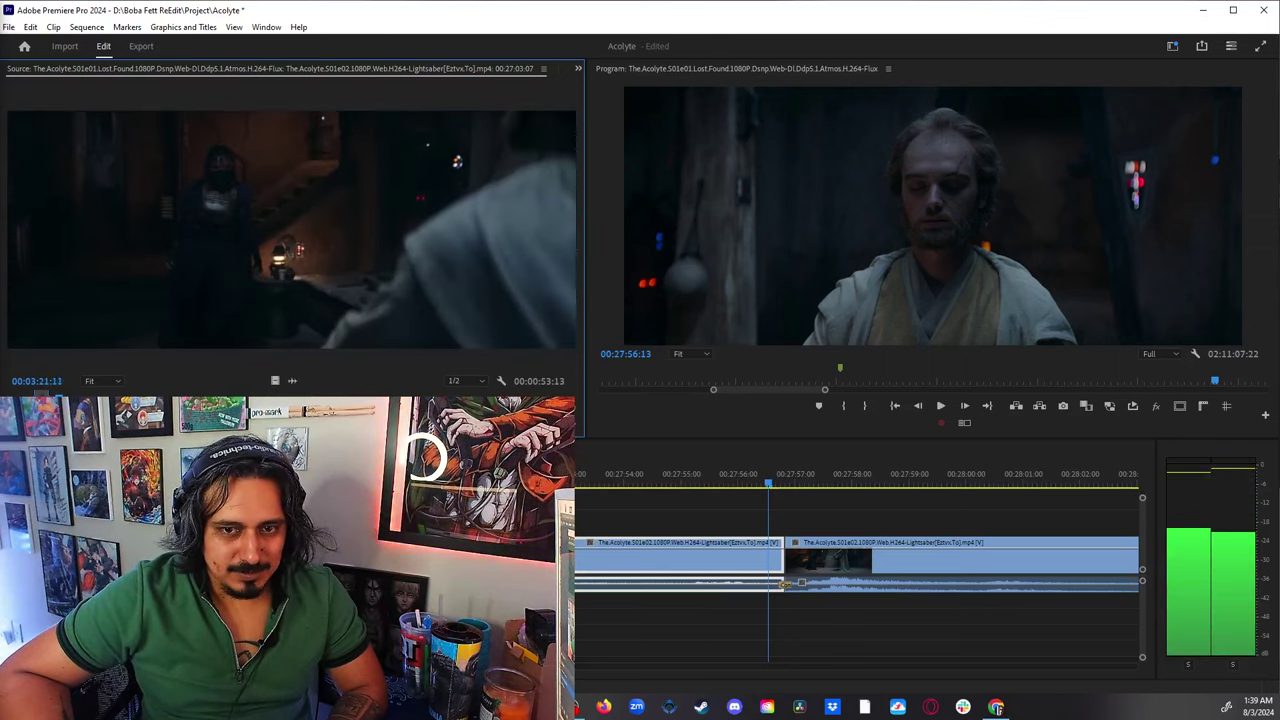
pyautogui.press('space')
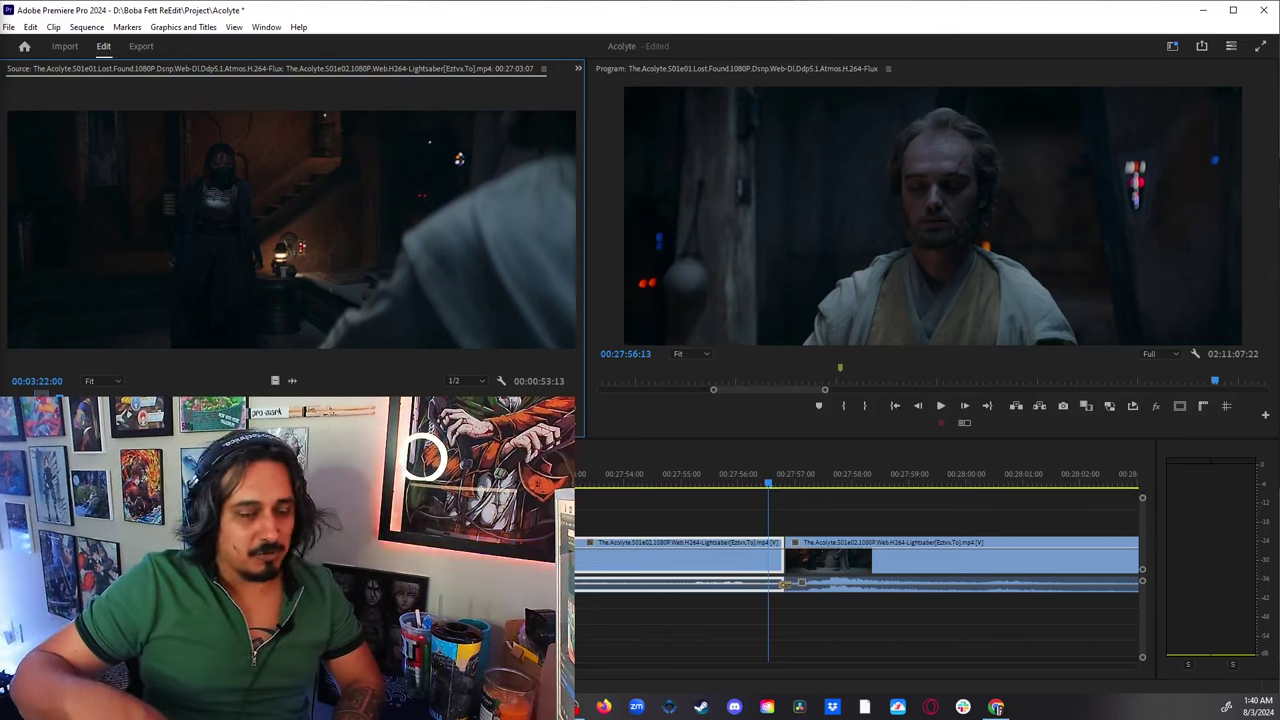
pyautogui.press('space')
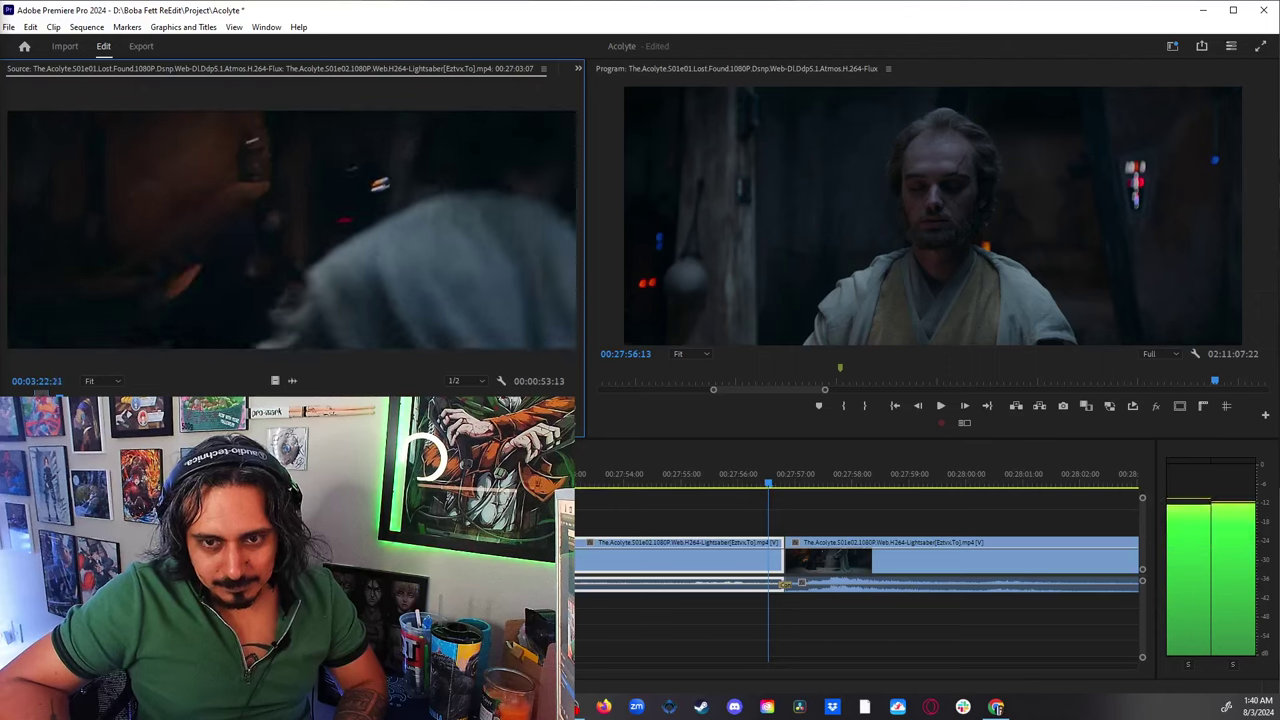
pyautogui.press('space')
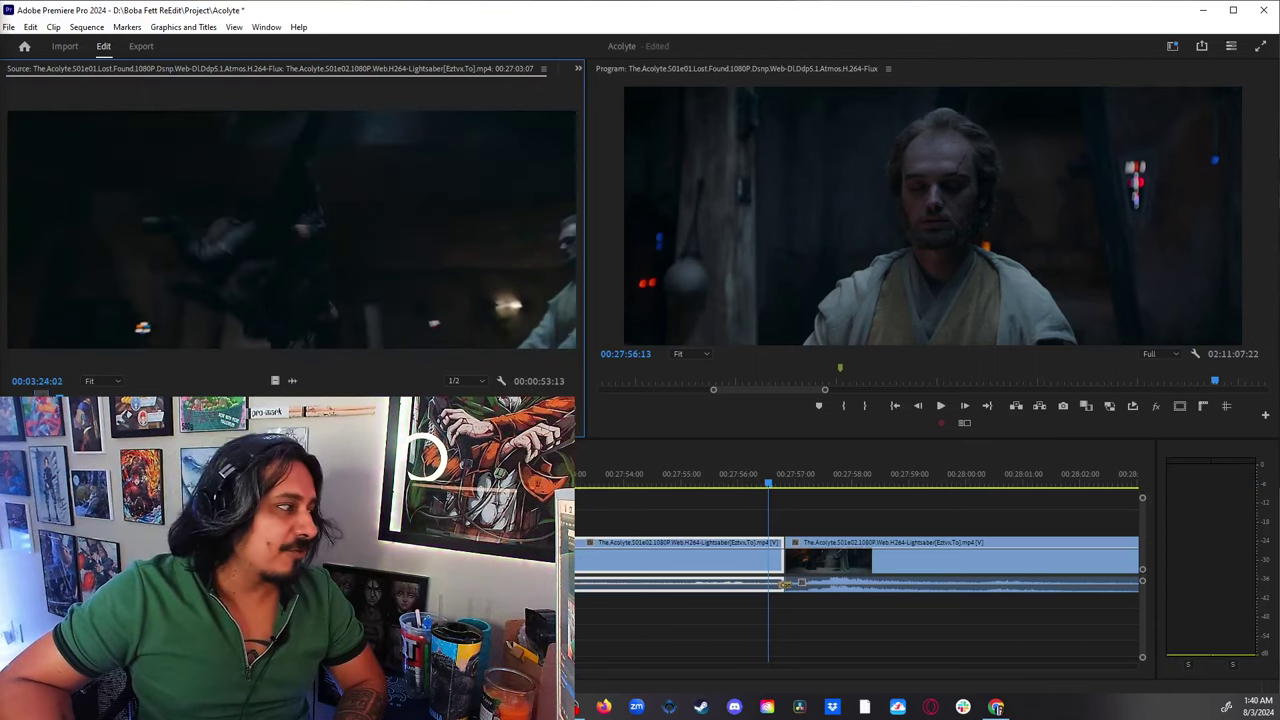
pyautogui.press('space')
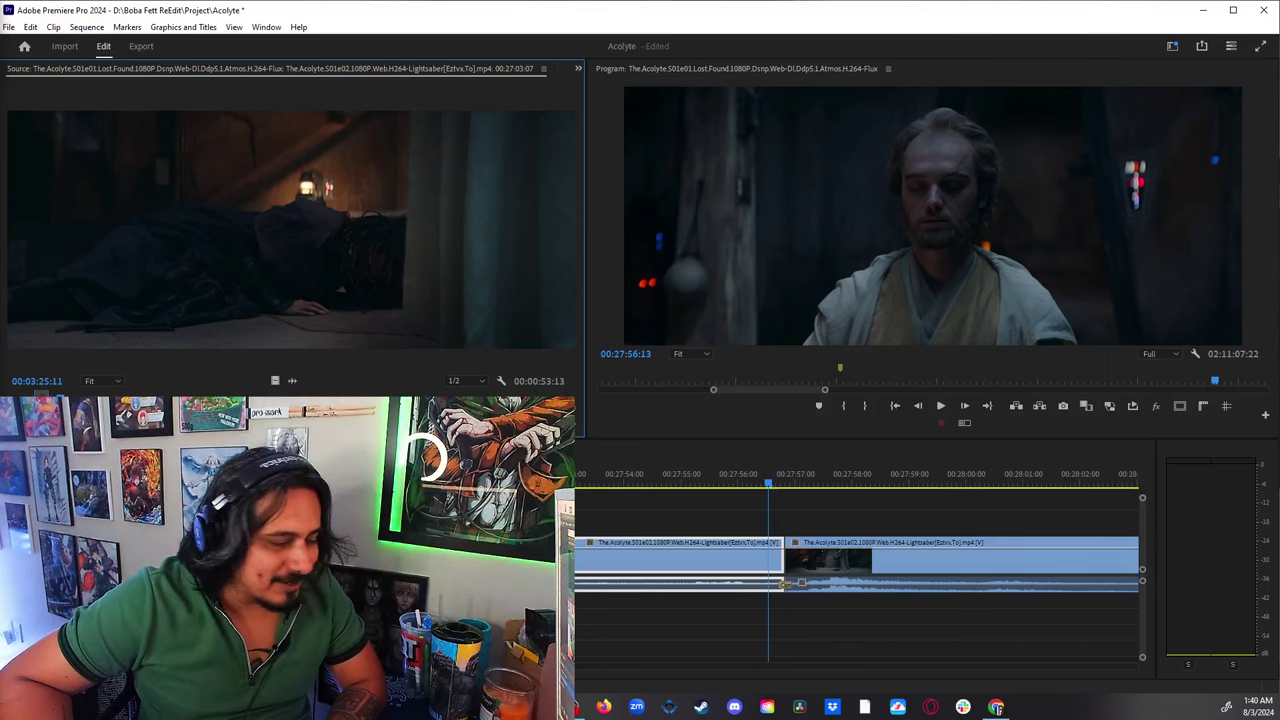
pyautogui.press('space')
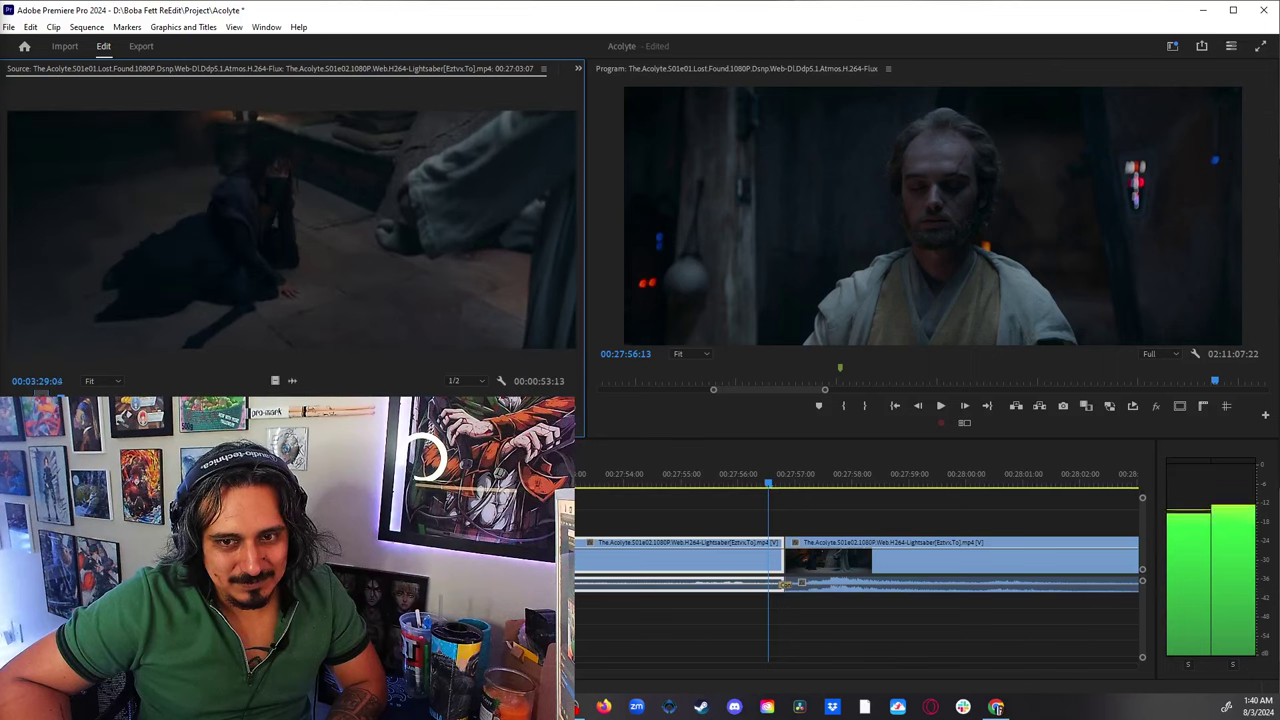
pyautogui.press('space')
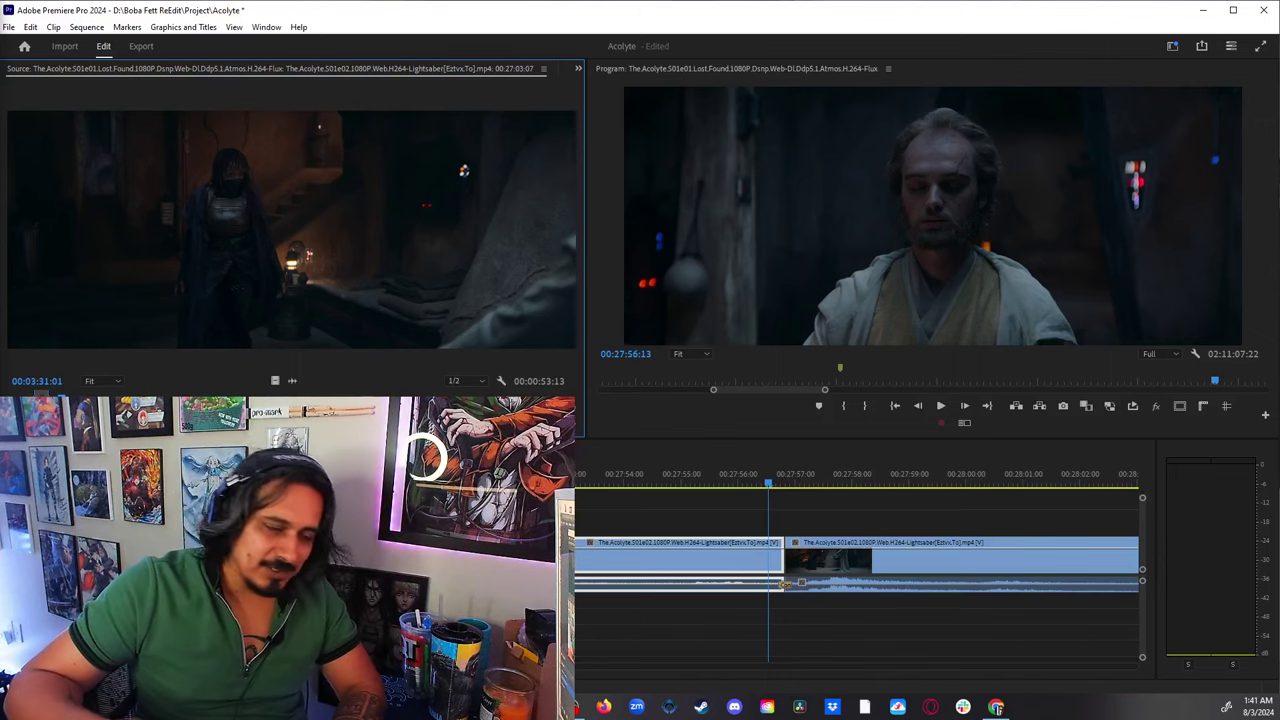
# Stop the source on the seated Jedi shot at 3:50 and make the sequence active again
pyautogui.press('space')
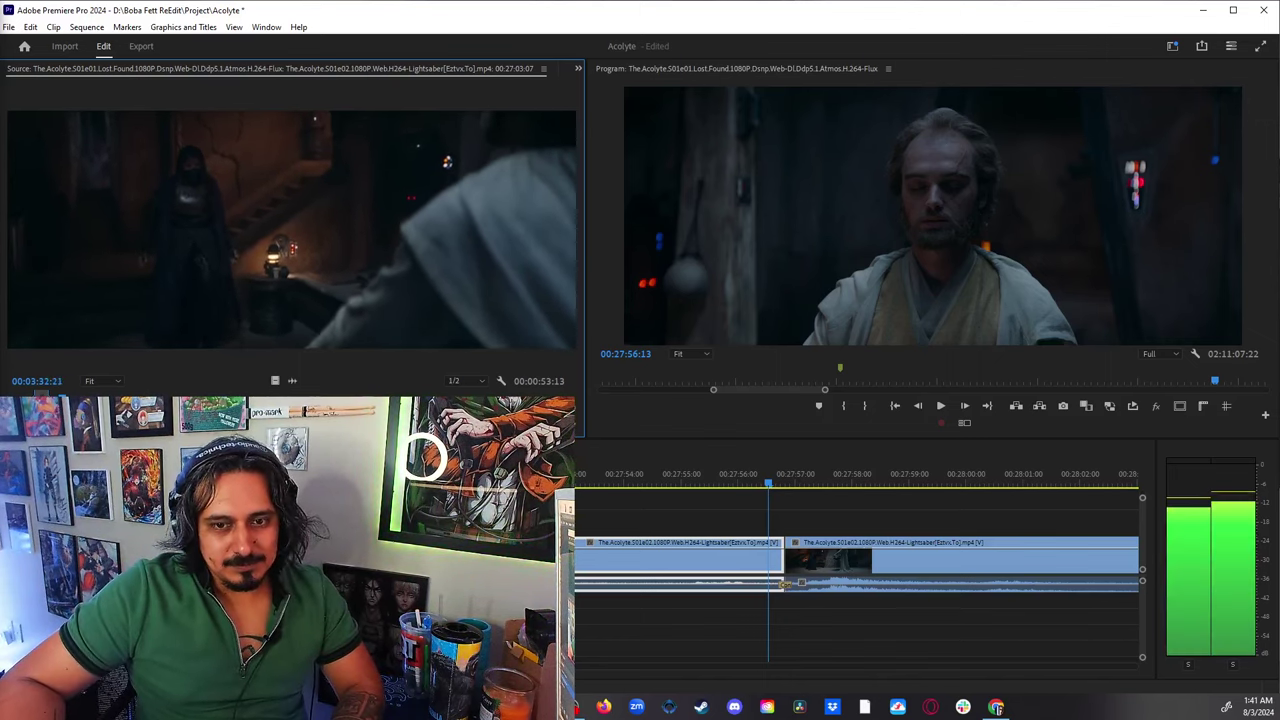
pyautogui.press('space')
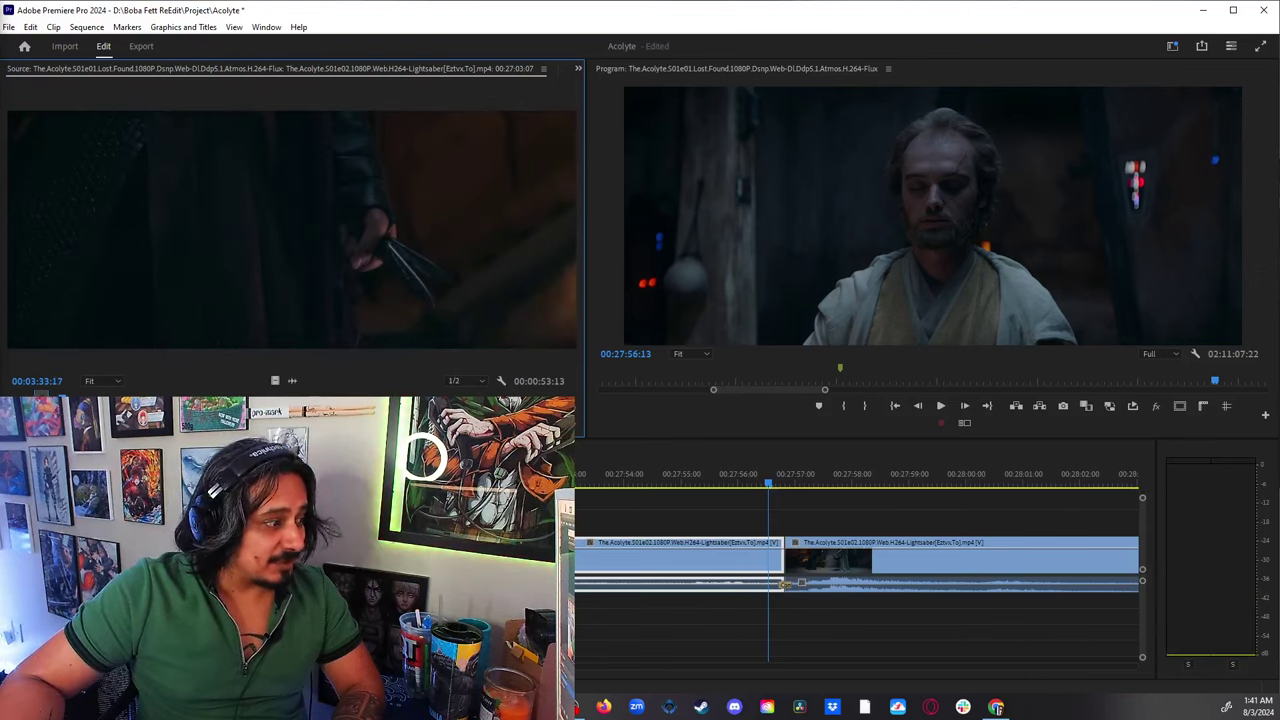
pyautogui.press('space')
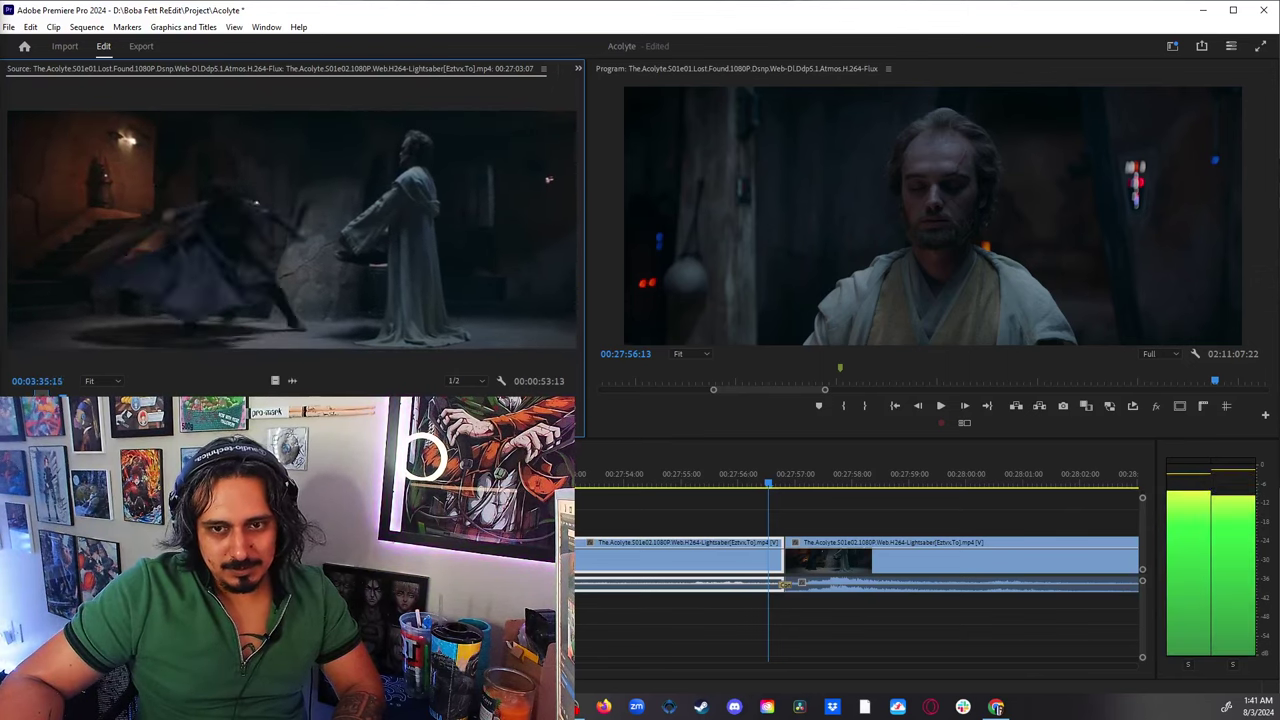
pyautogui.press('space')
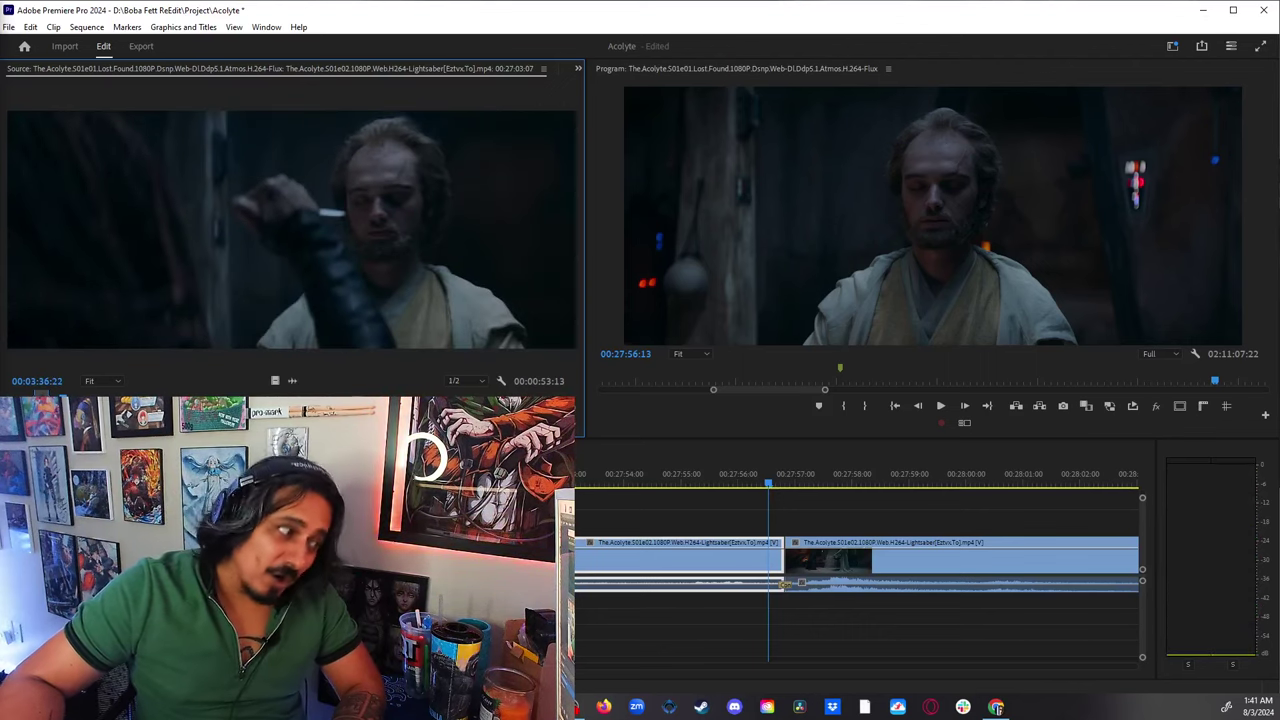
pyautogui.press('space')
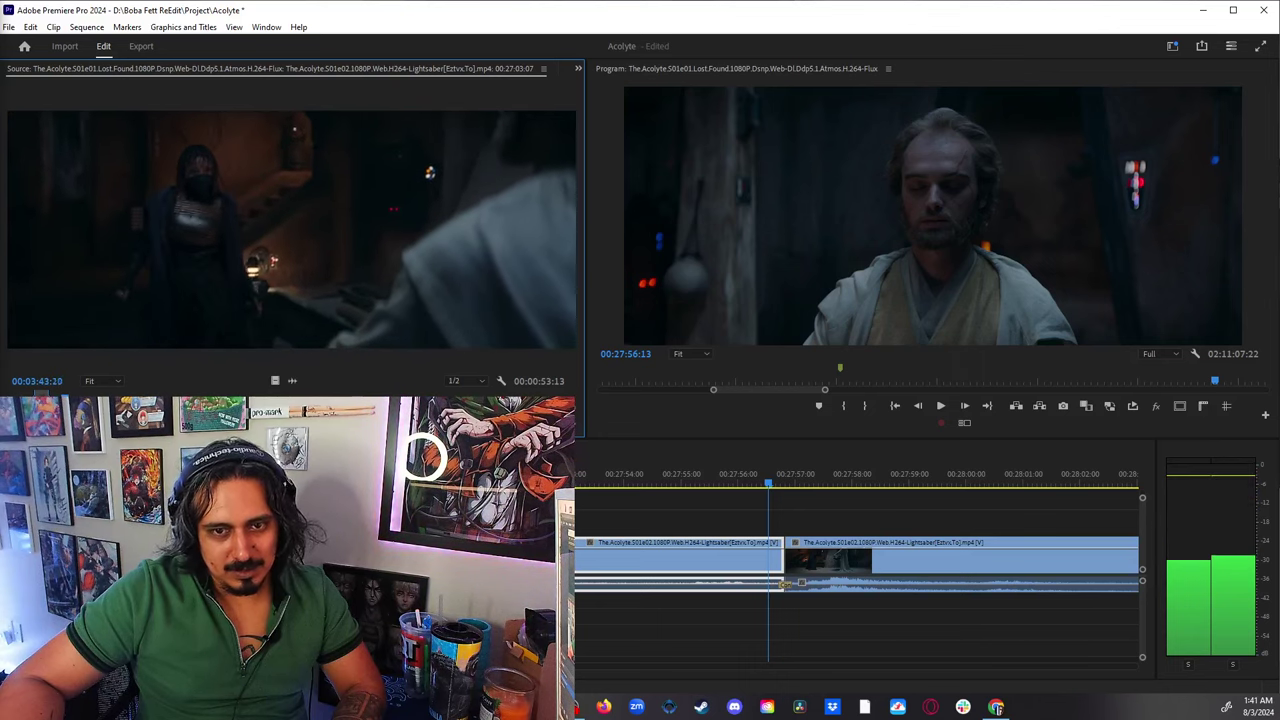
pyautogui.press('space')
pyautogui.press('space')
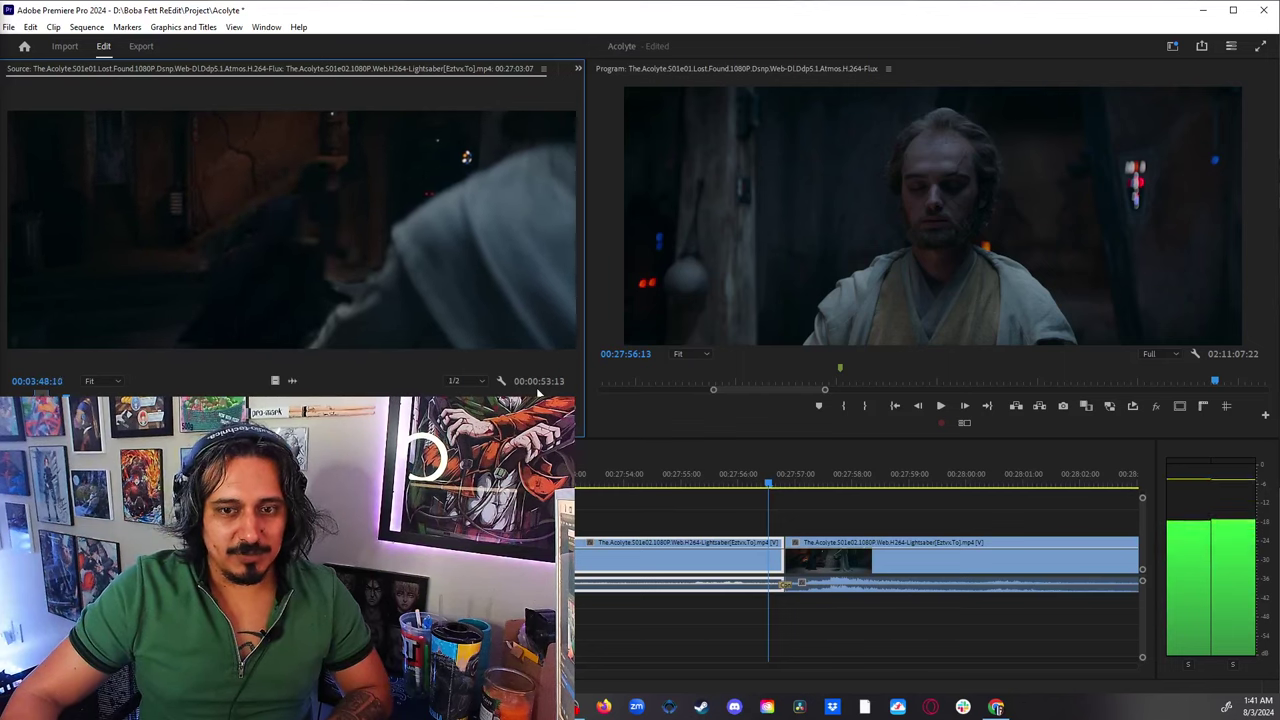
pyautogui.press('space')
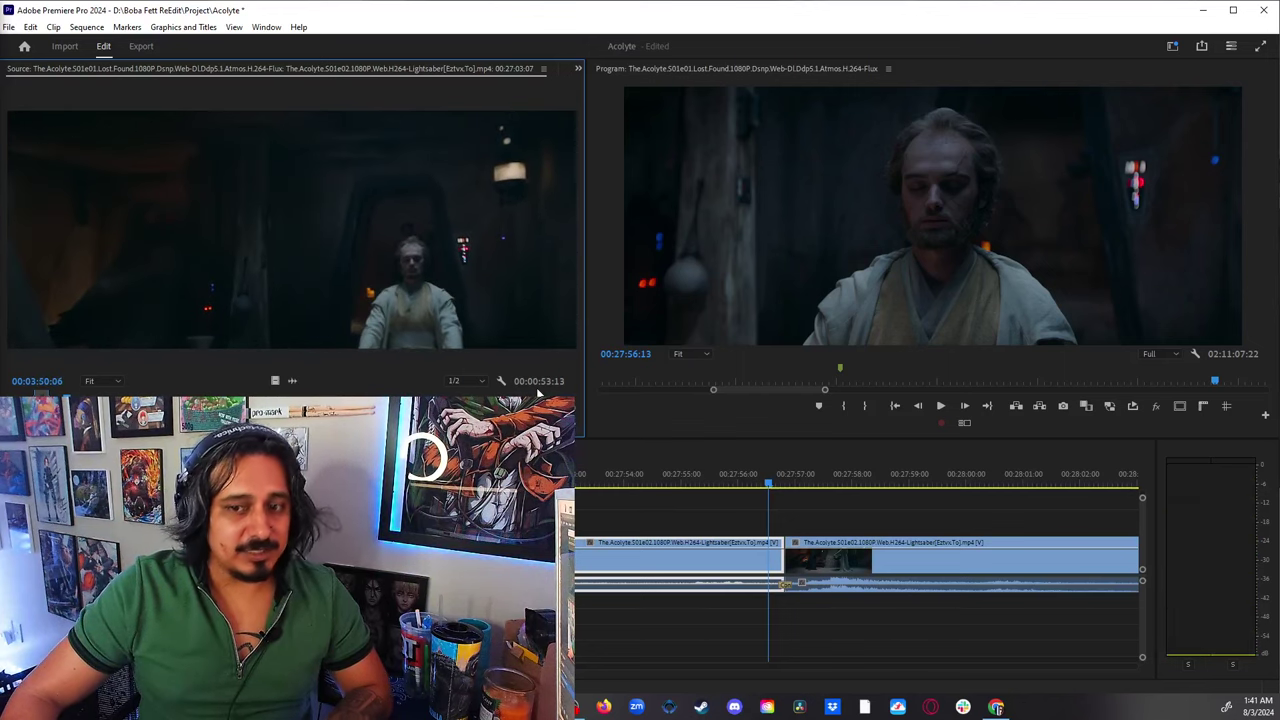
pyautogui.click(783, 494)
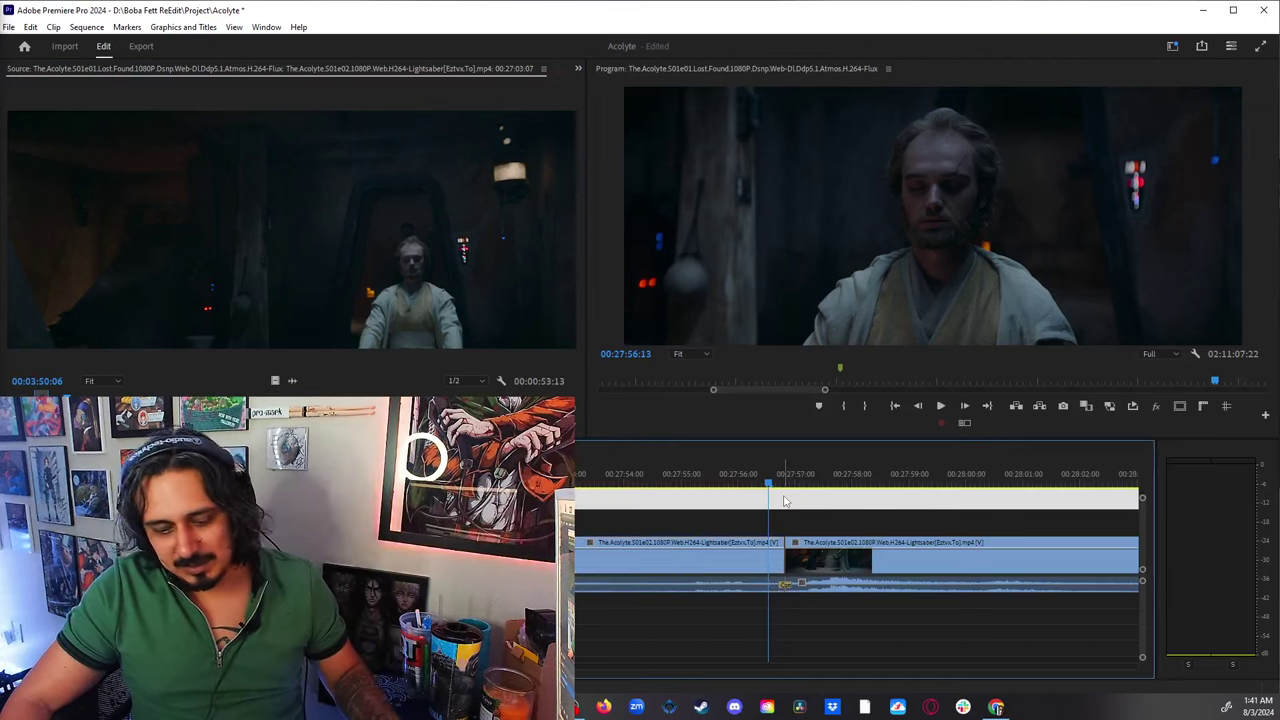
pyautogui.press('-')
pyautogui.press('-')
pyautogui.press('-')
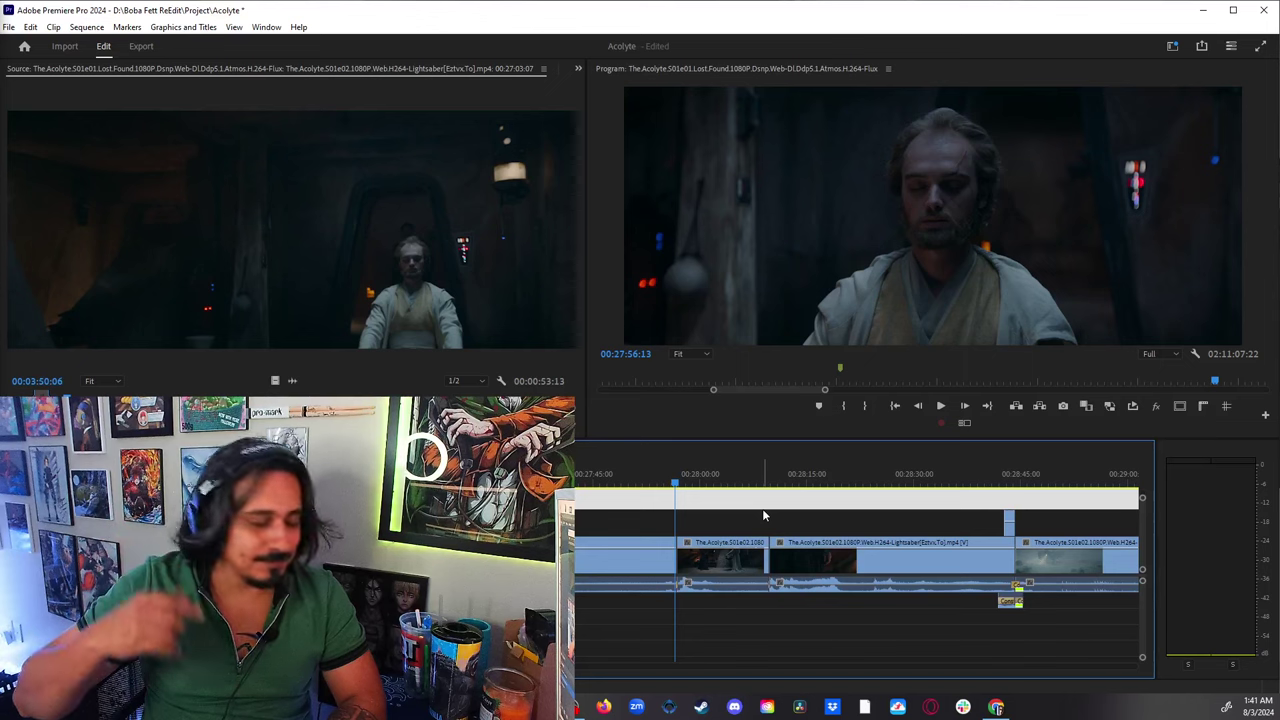
pyautogui.click(656, 481)
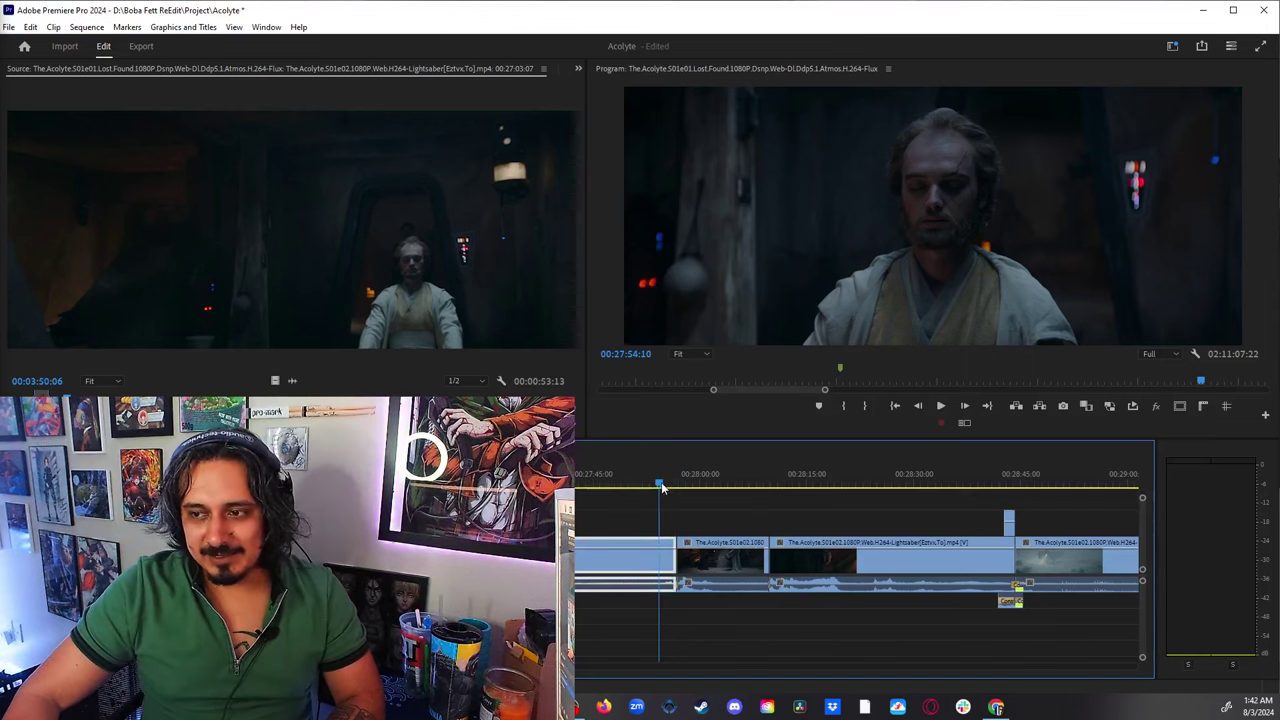
pyautogui.click(628, 481)
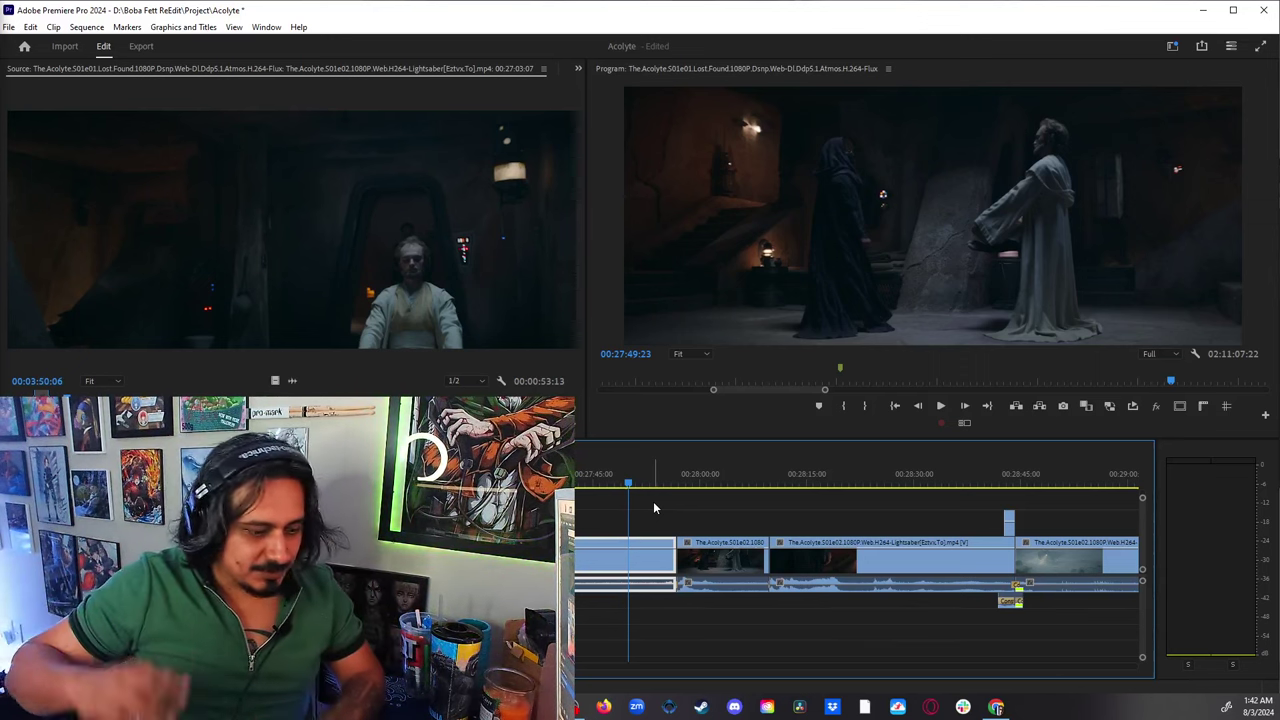
pyautogui.press('space')
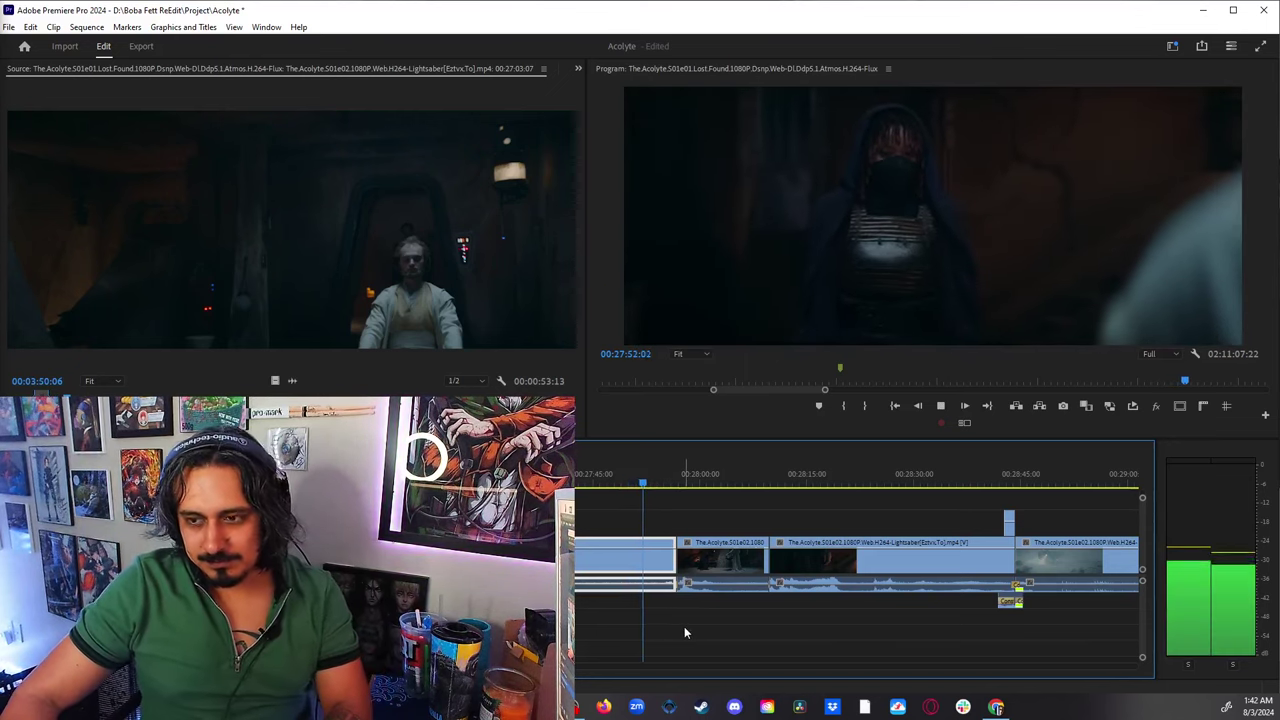
pyautogui.press('=')
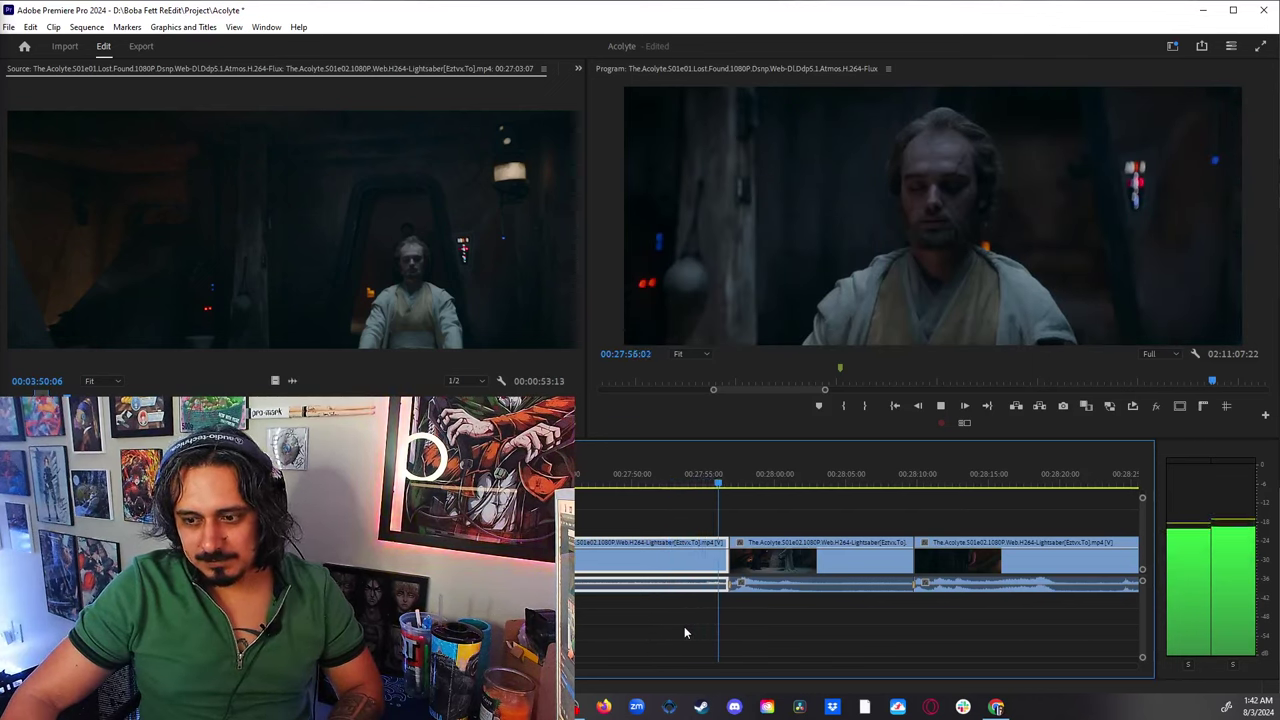
pyautogui.press('space')
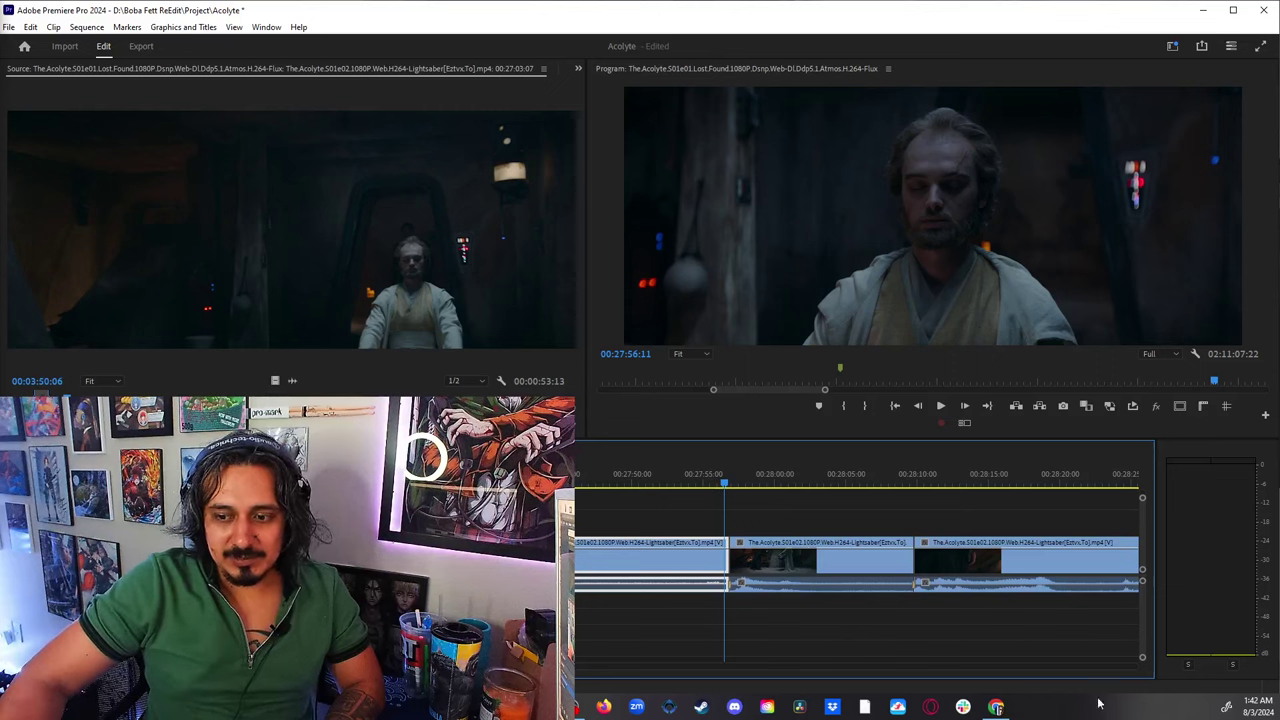
pyautogui.press('space')
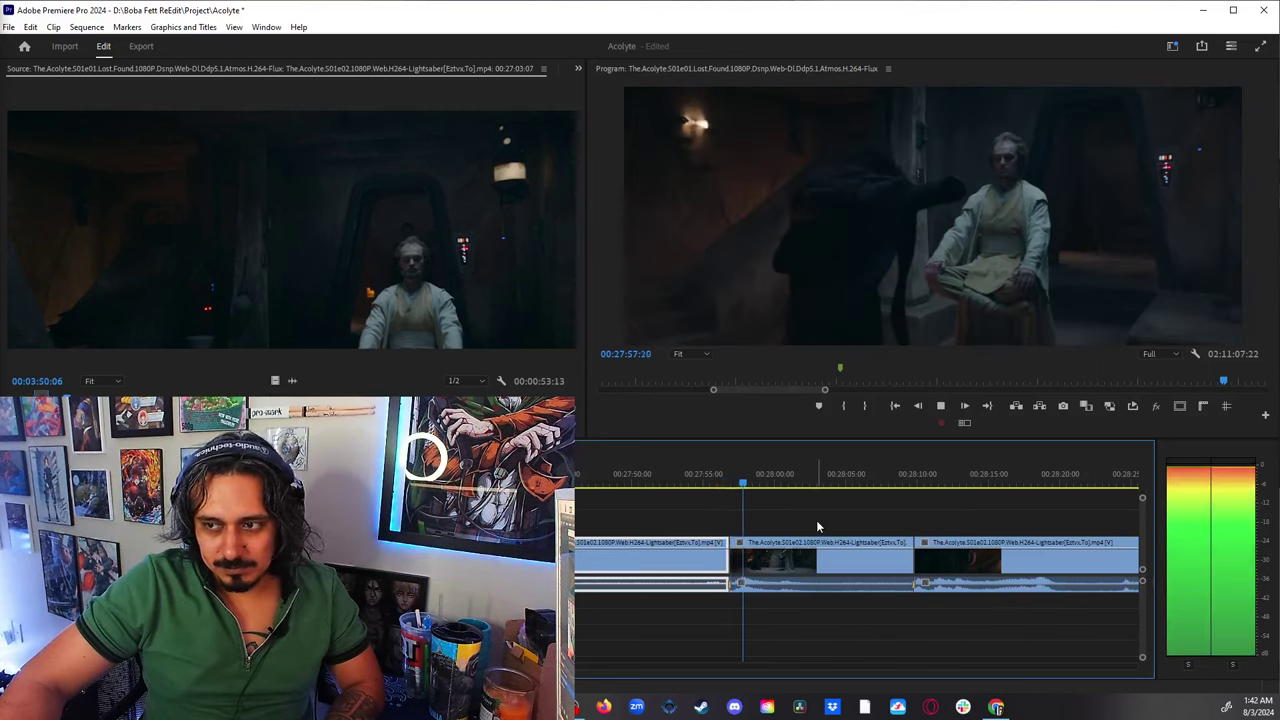
pyautogui.press('space')
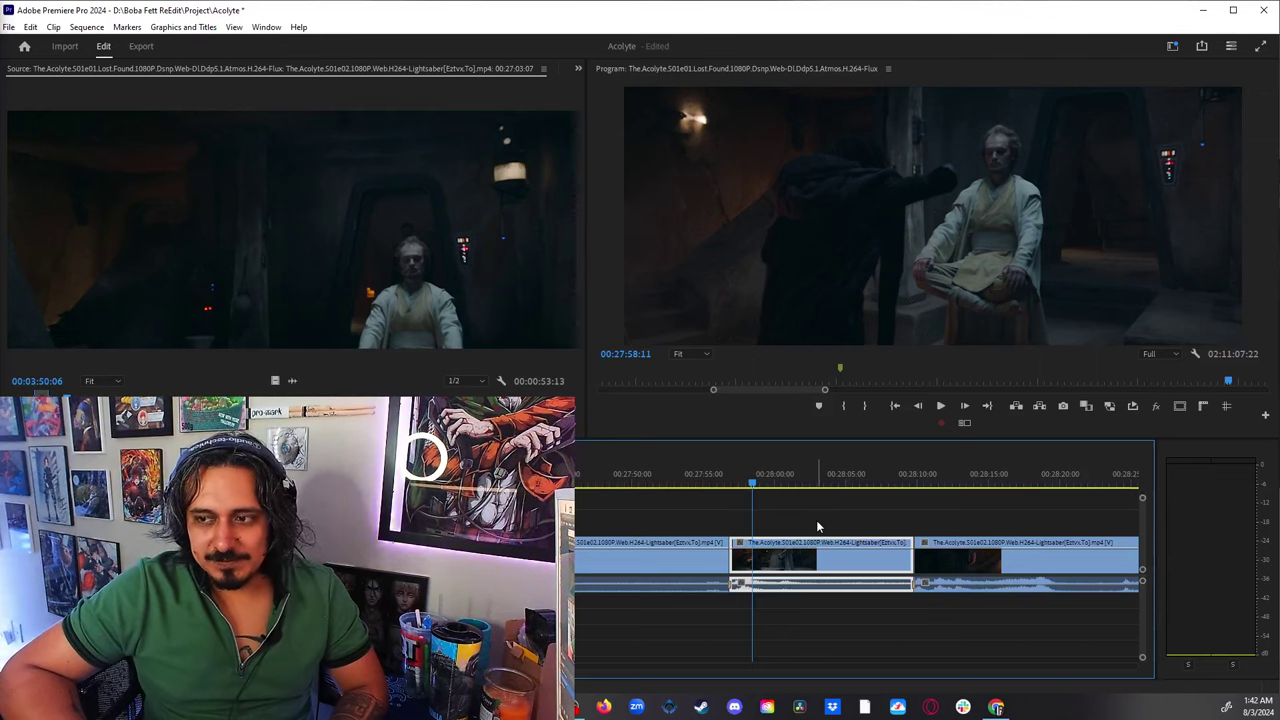
pyautogui.press('space')
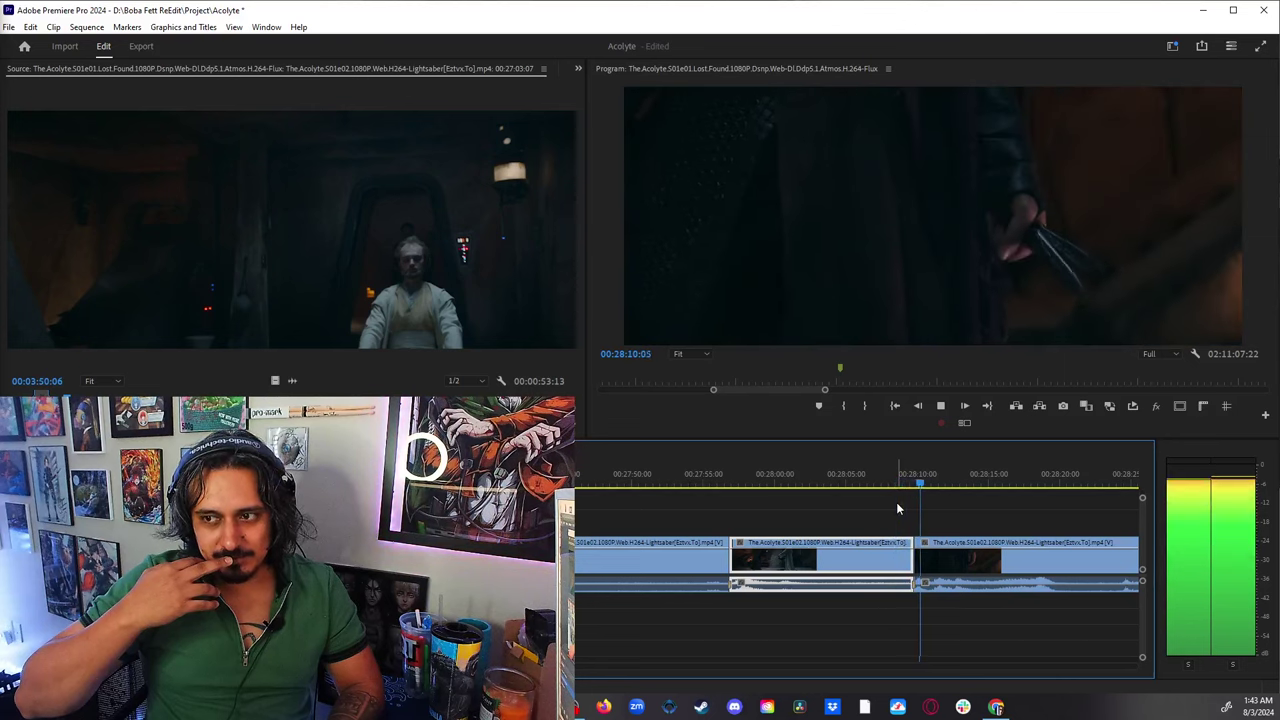
pyautogui.press('space')
pyautogui.press('space')
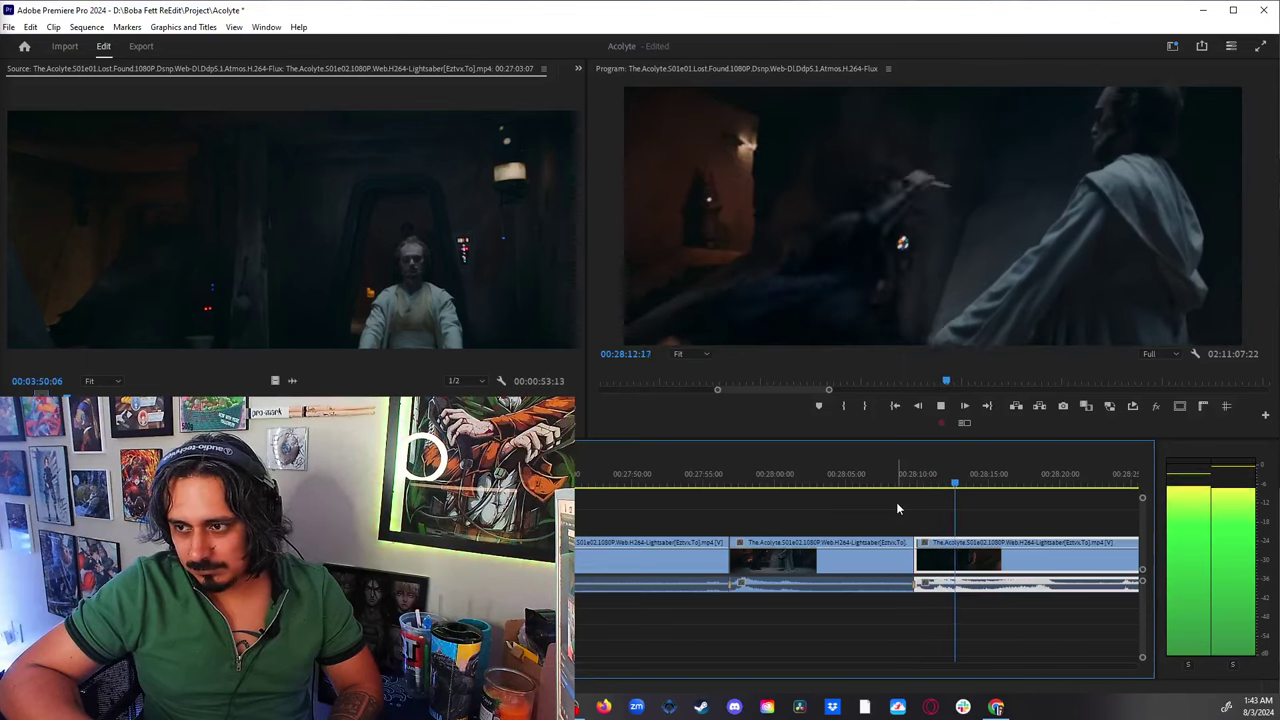
pyautogui.press('space')
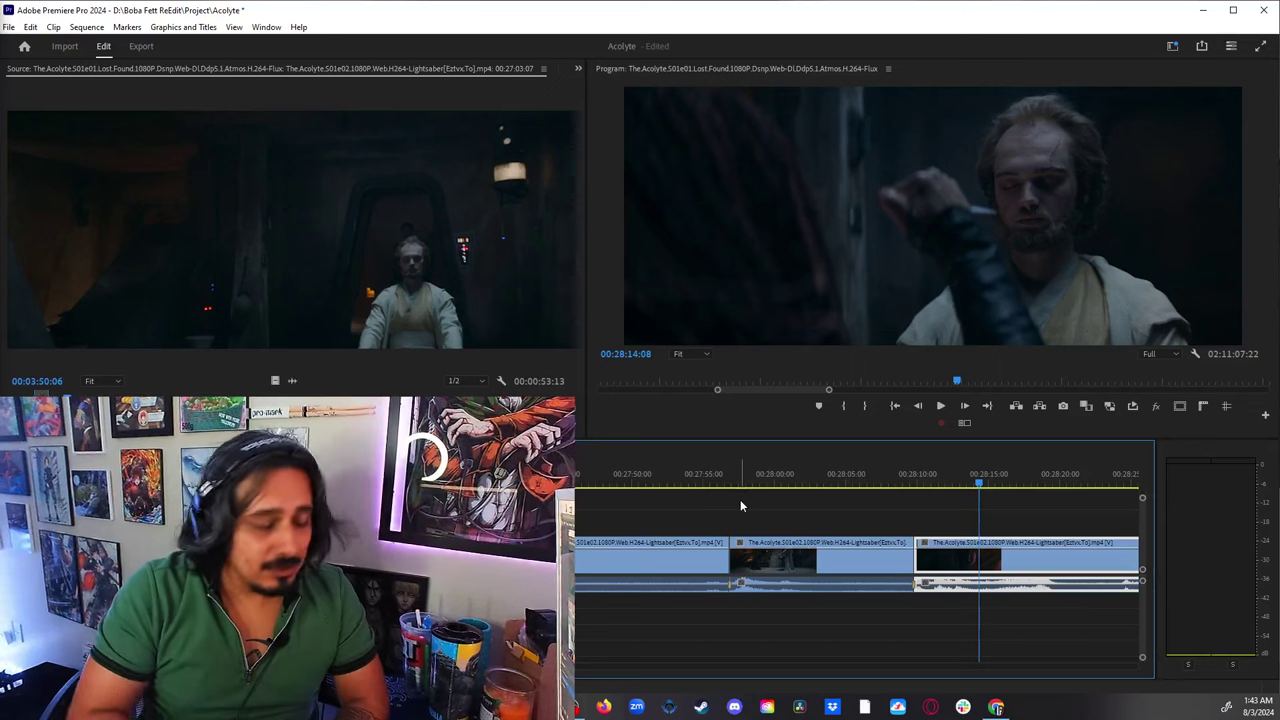
pyautogui.press('-')
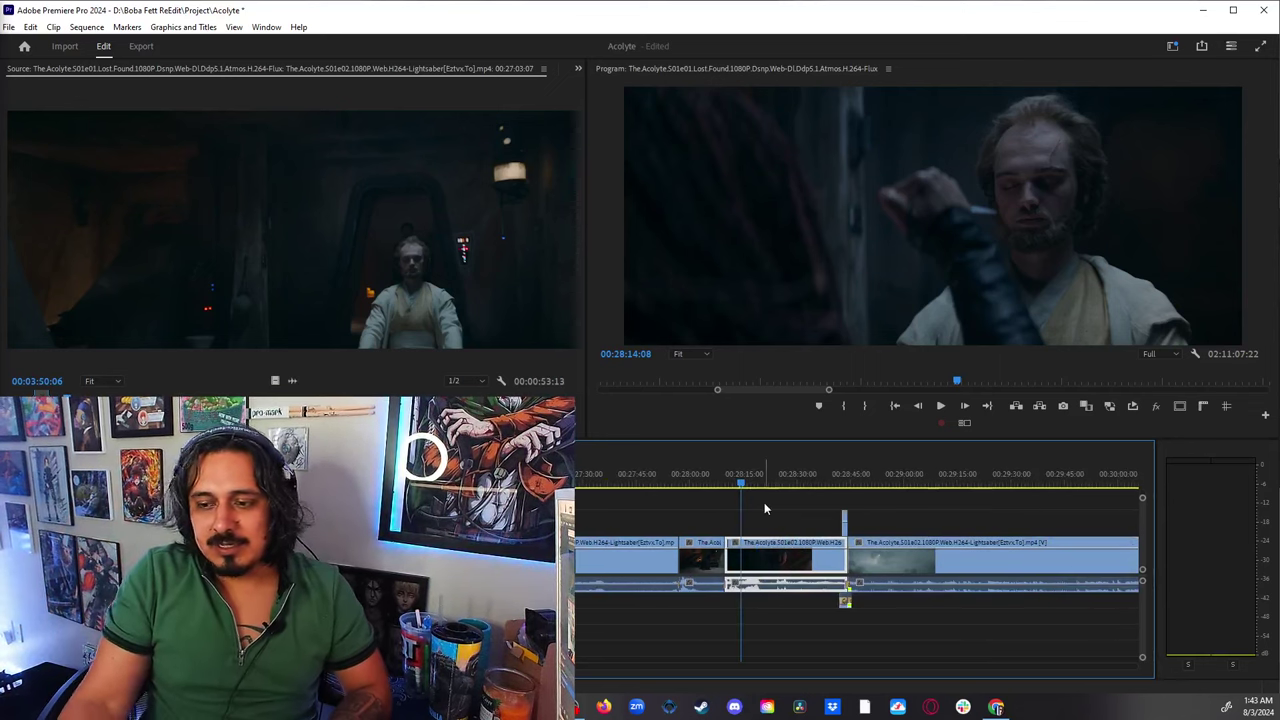
pyautogui.press('space')
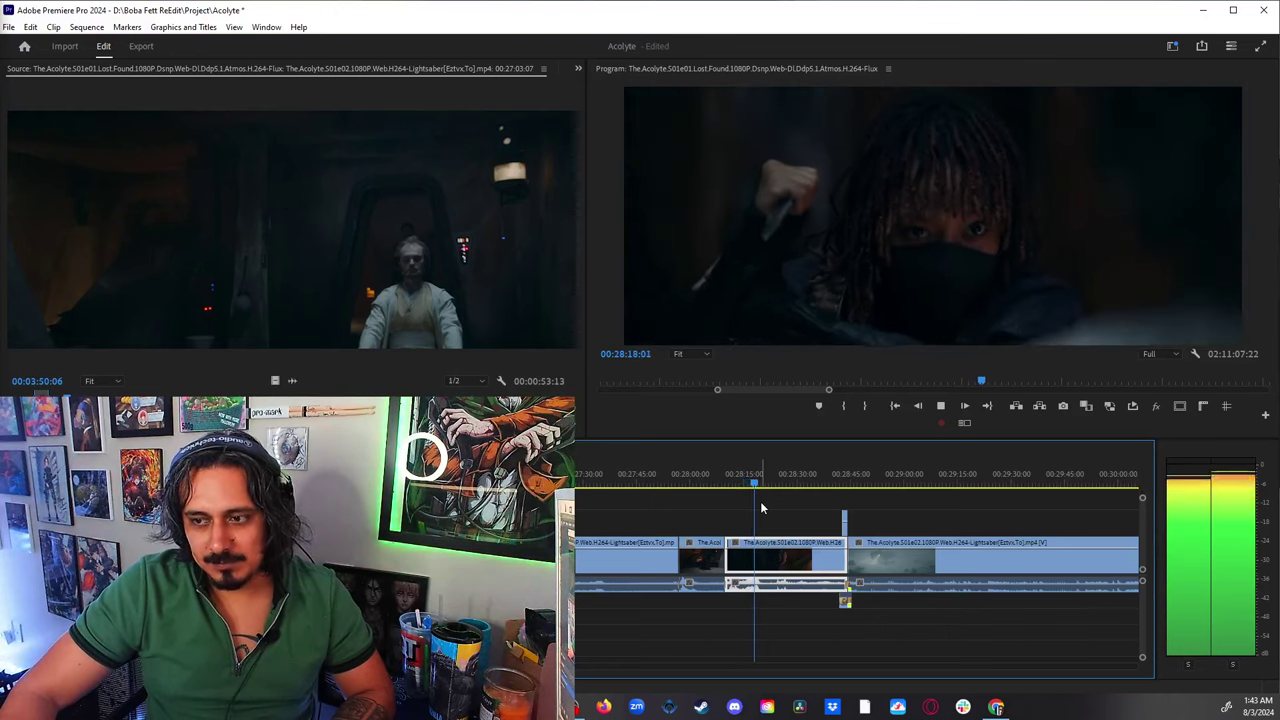
pyautogui.press('space')
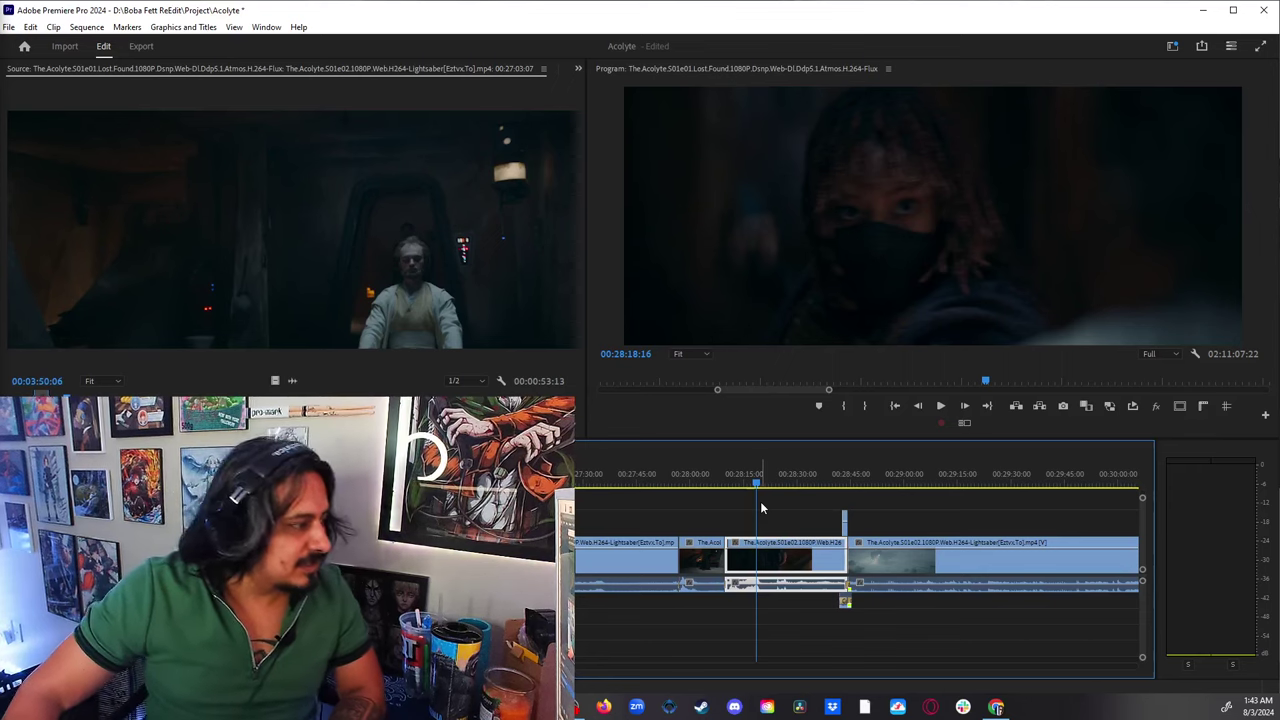
pyautogui.click(672, 480)
pyautogui.press('j')
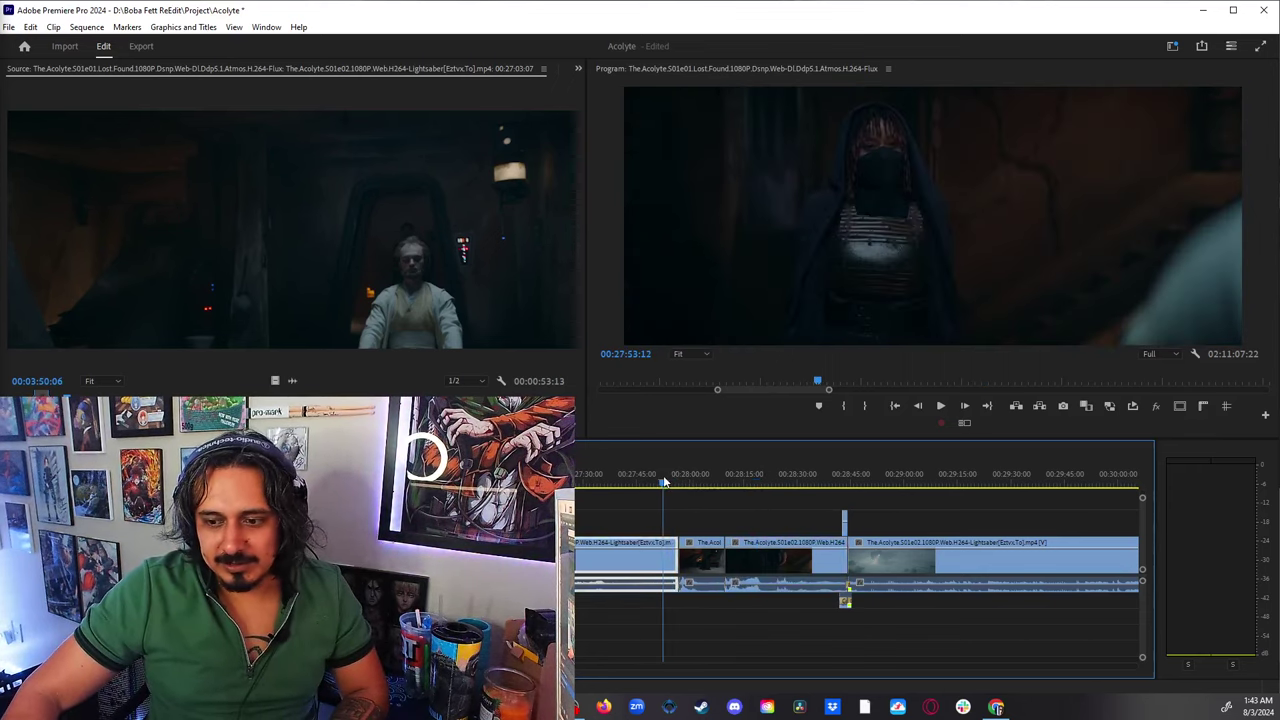
pyautogui.press('l')
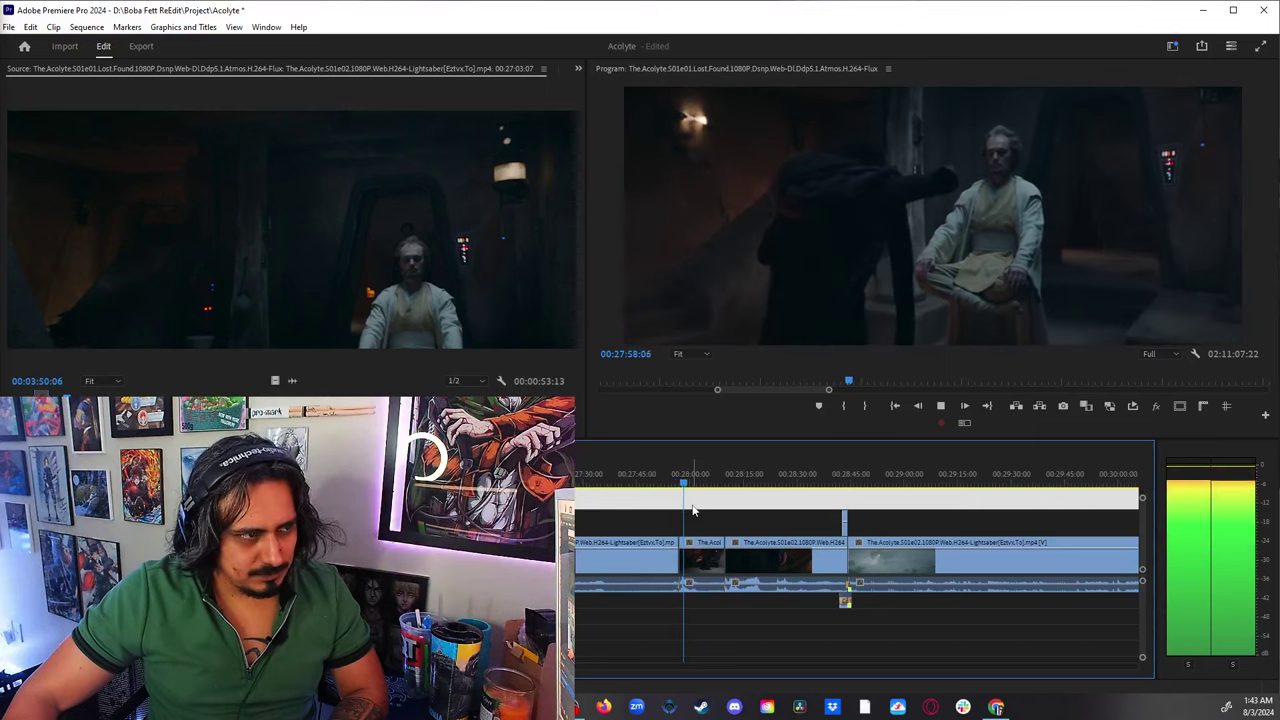
pyautogui.press('k')
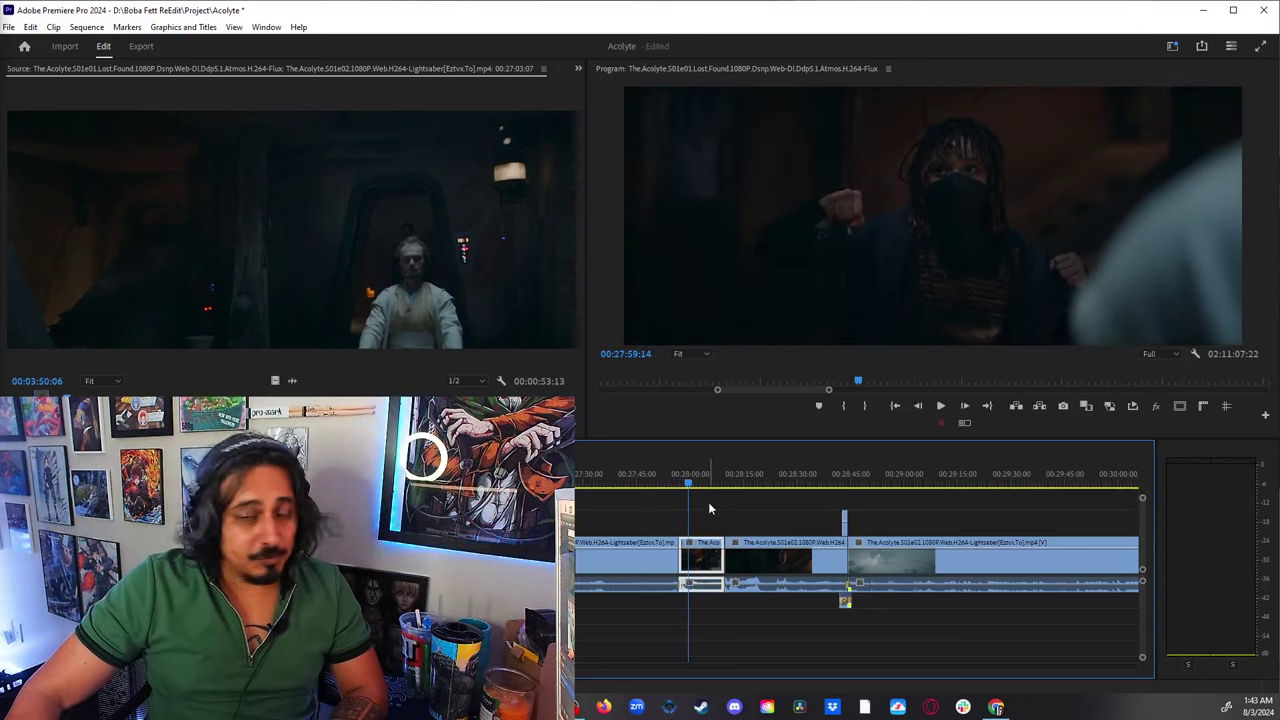
pyautogui.press('space')
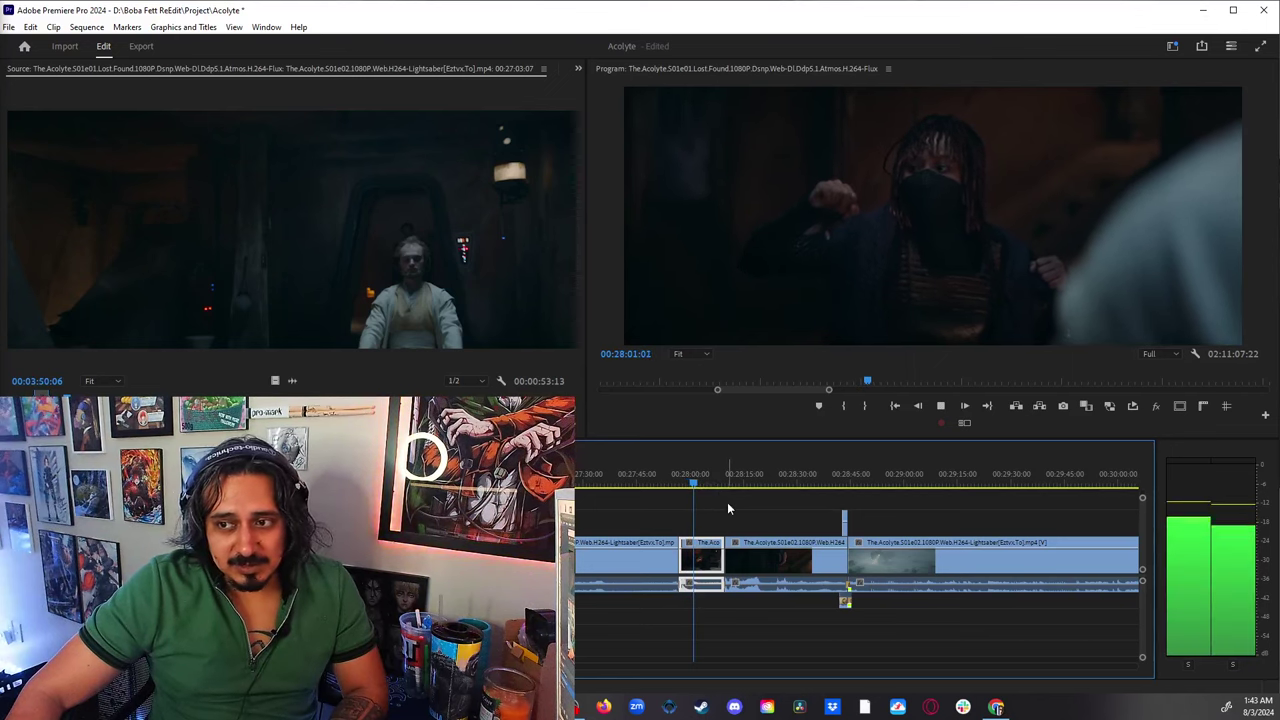
pyautogui.click(727, 502)
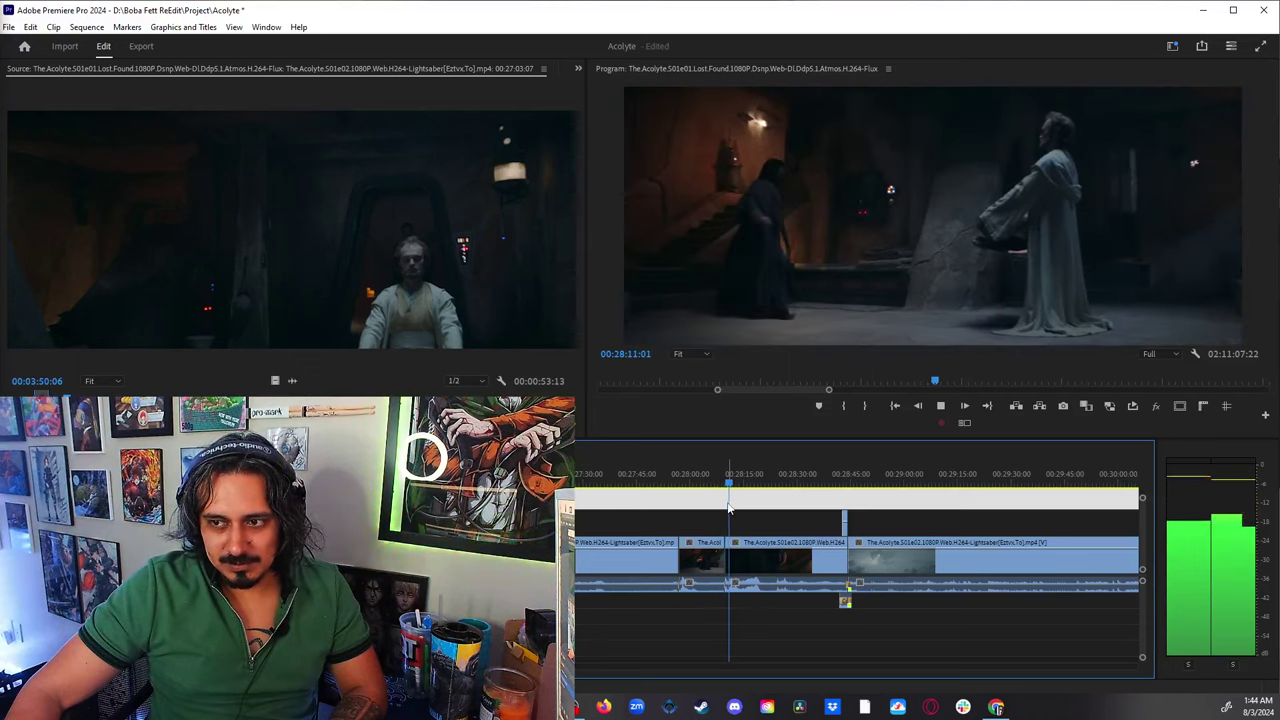
pyautogui.press('space')
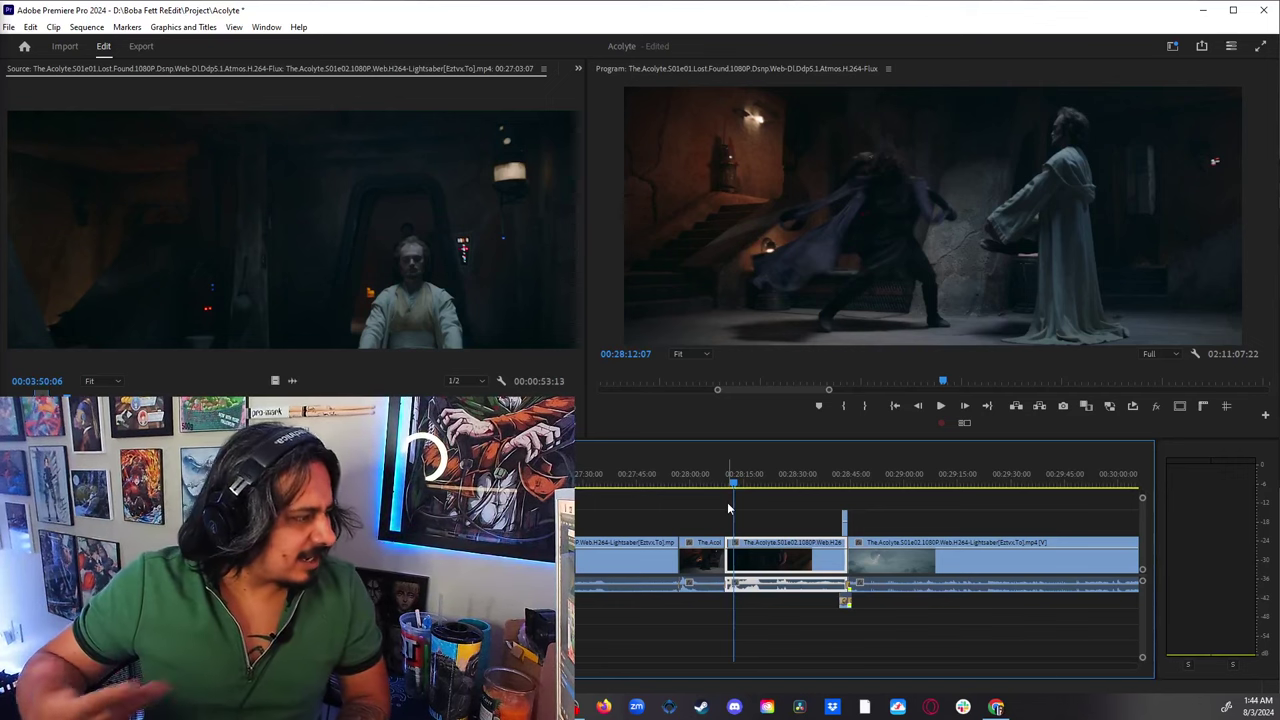
pyautogui.click(787, 513)
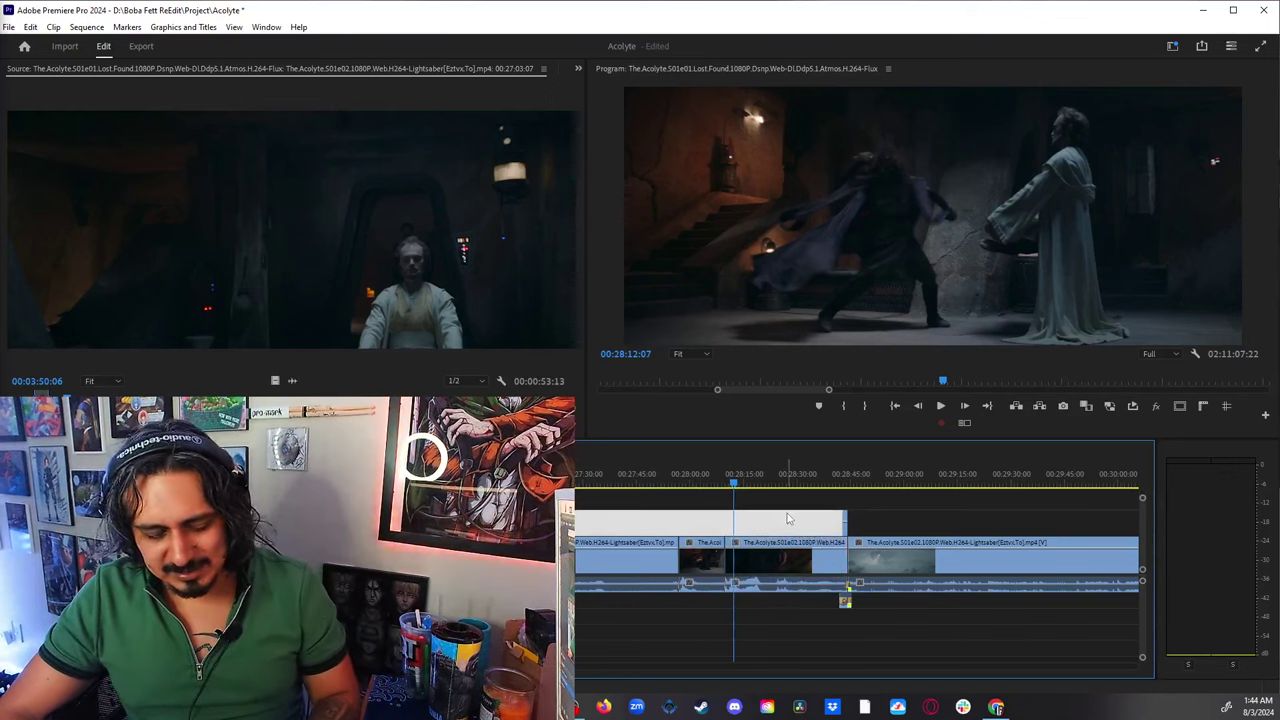
pyautogui.press('-')
# Match-frame the clip at 00:28:39:10 and advance the source to The Acolyte title card at 4:16
pyautogui.click(748, 468)
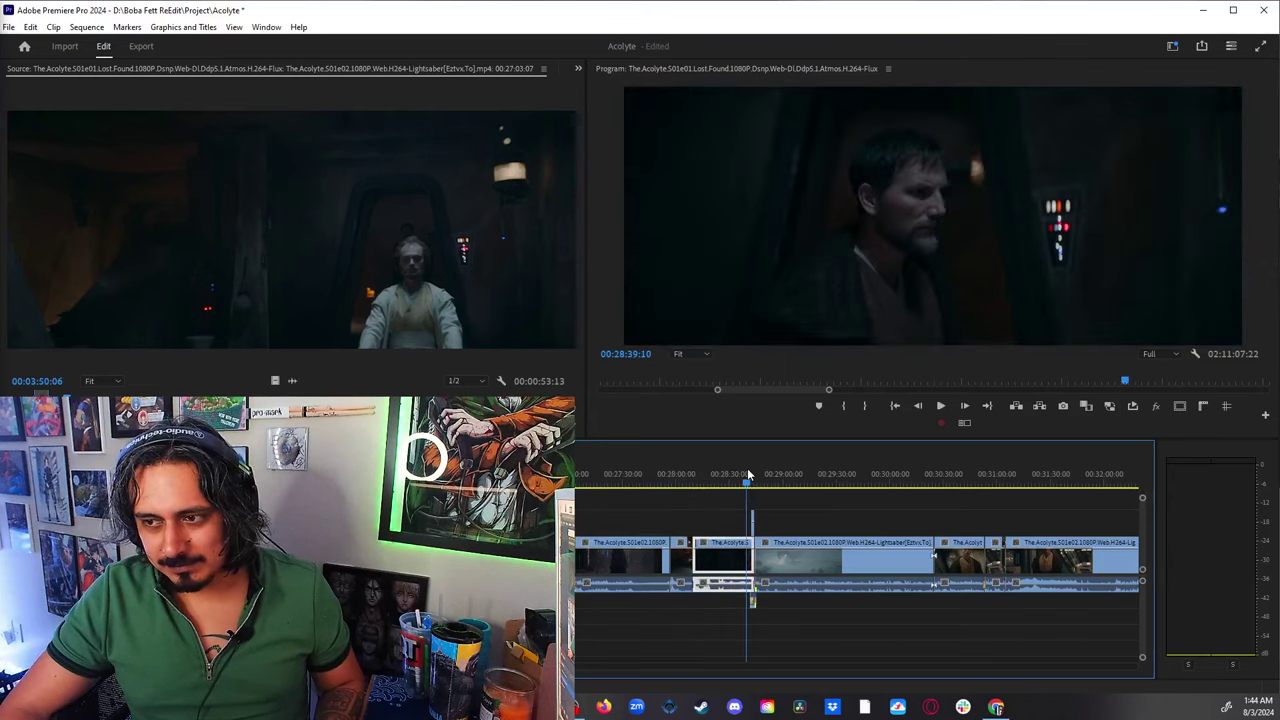
pyautogui.click(747, 474)
pyautogui.press('f')
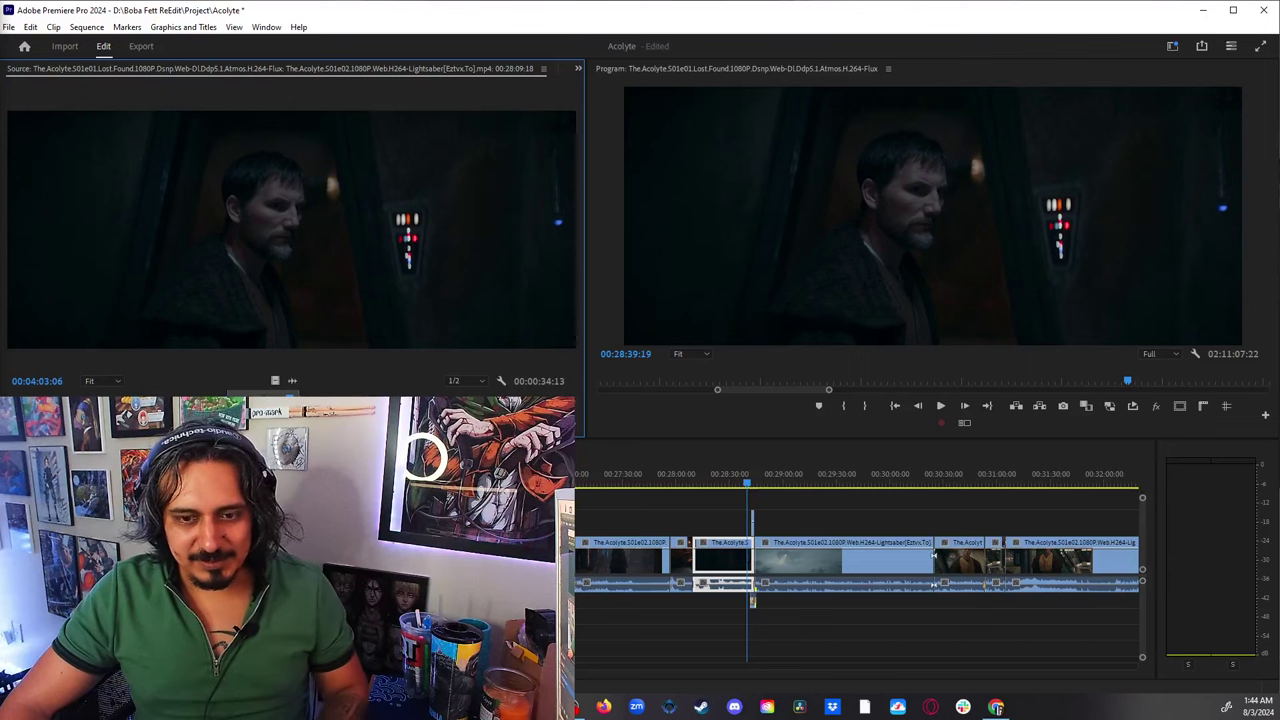
pyautogui.press('l')
pyautogui.press('l')
pyautogui.press('l')
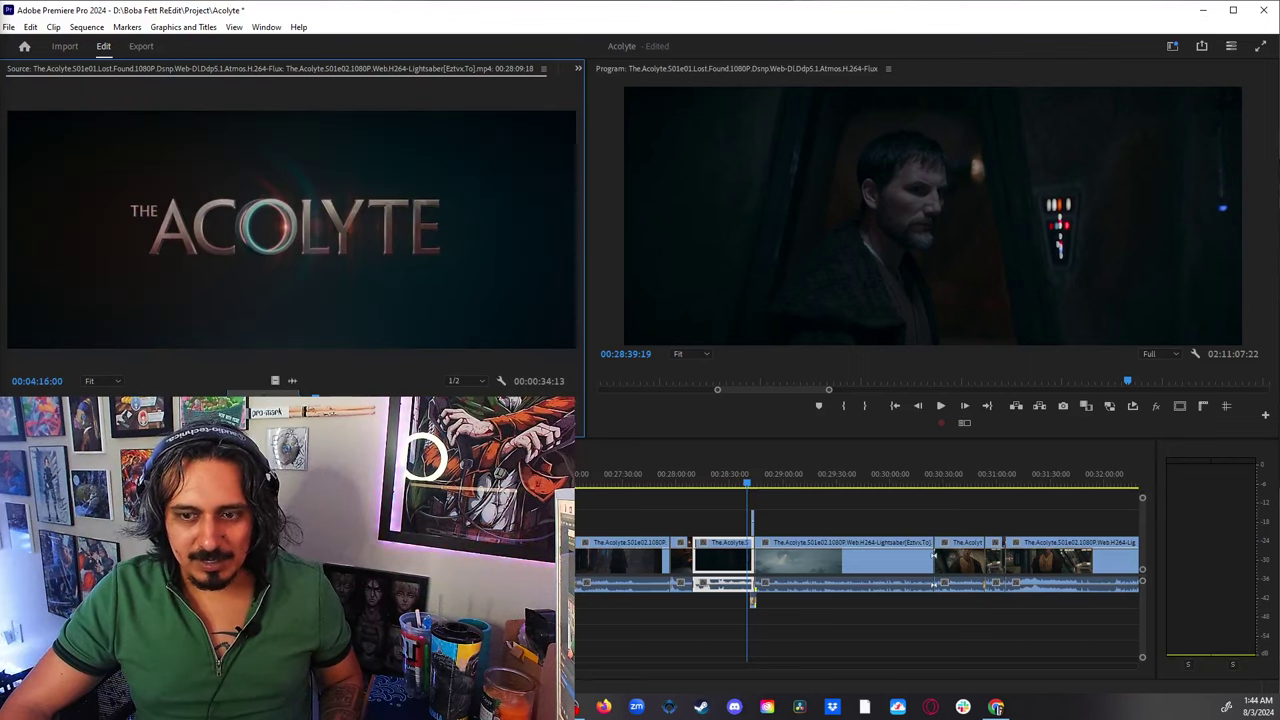
pyautogui.press('.')
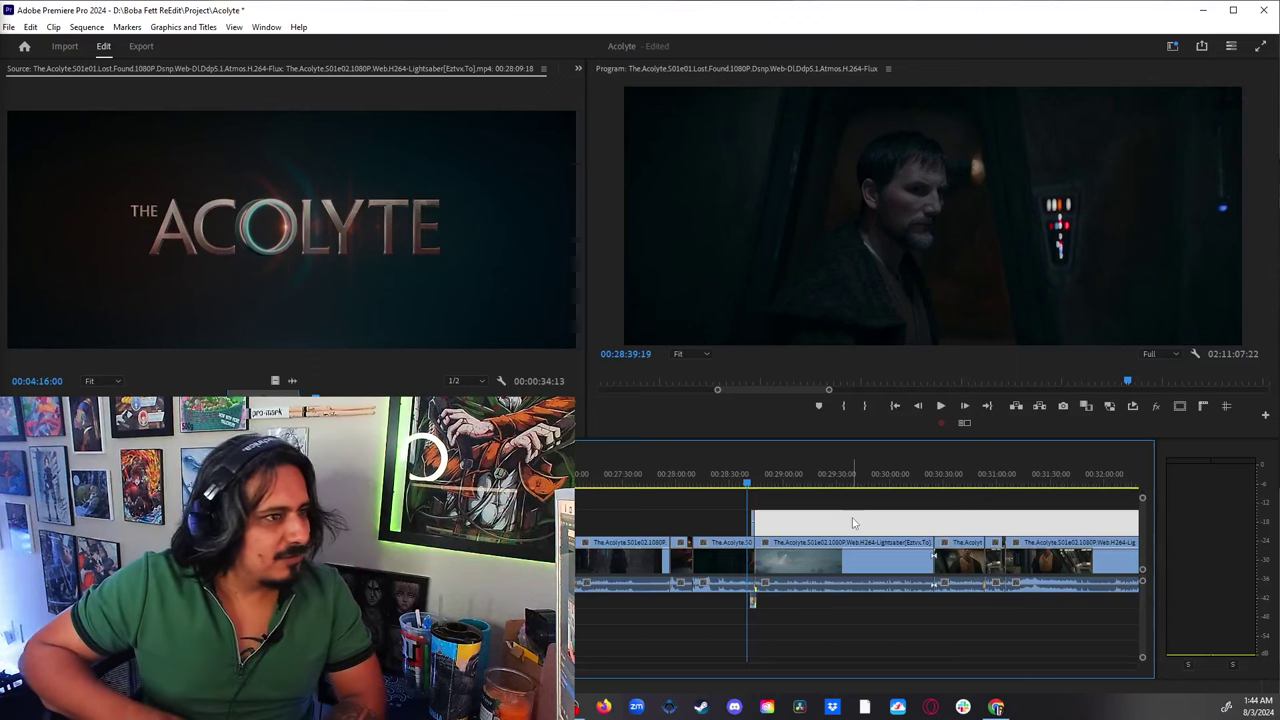